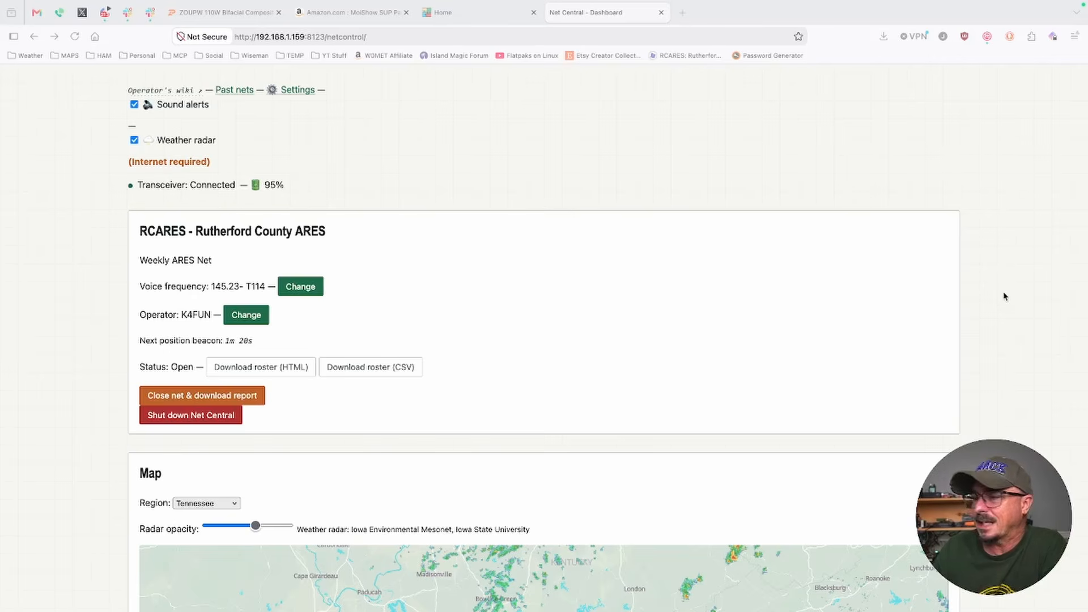
Switch the dashboard's Tennessee weather radar map to fullscreen
scroll(1004, 296, down, 6)
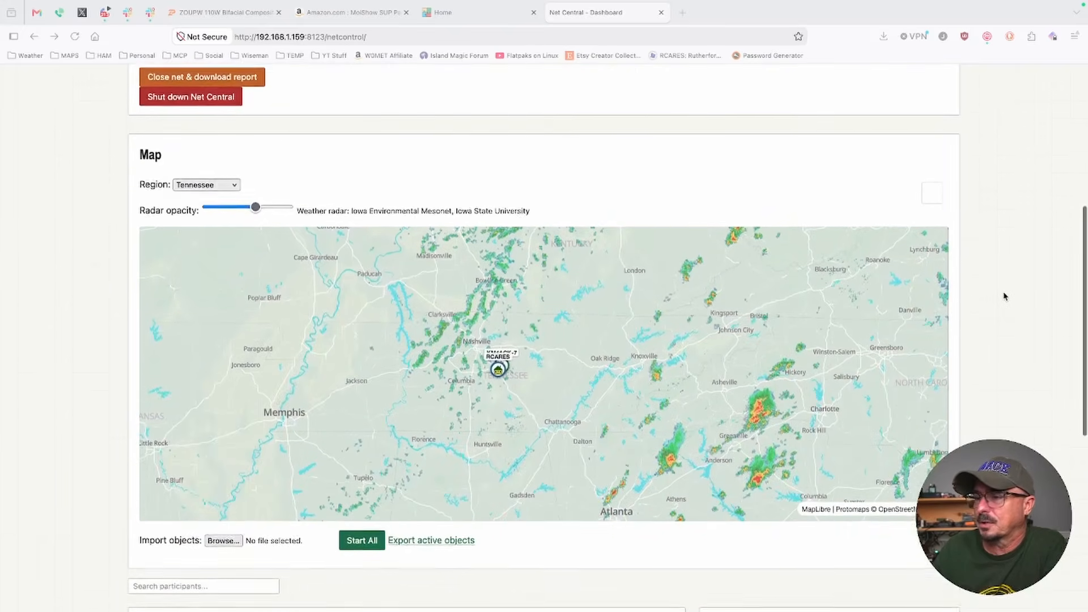
scroll(1004, 297, down, 1)
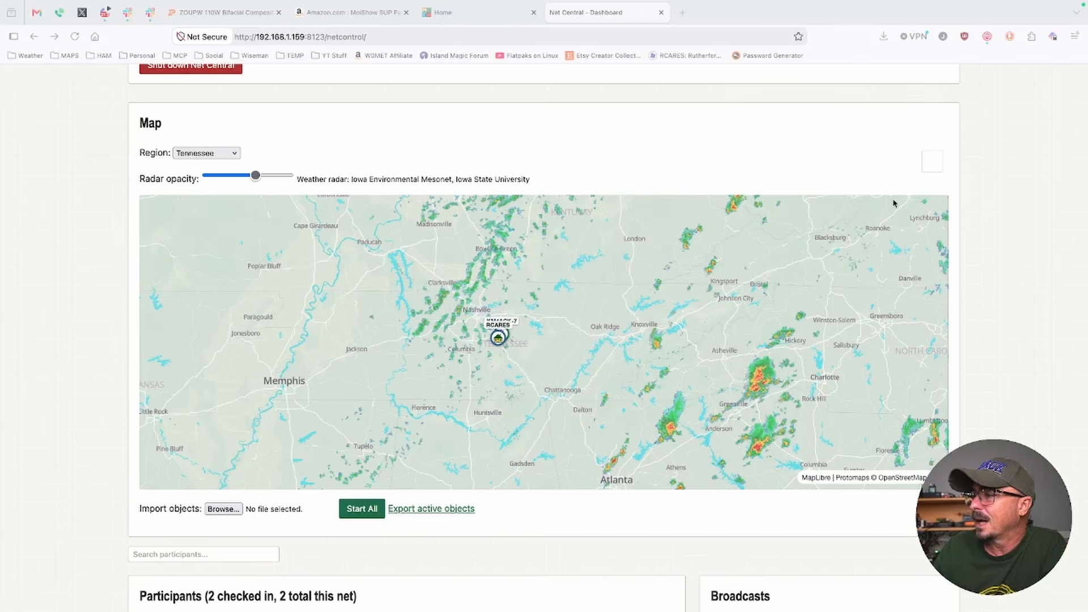
click(932, 164)
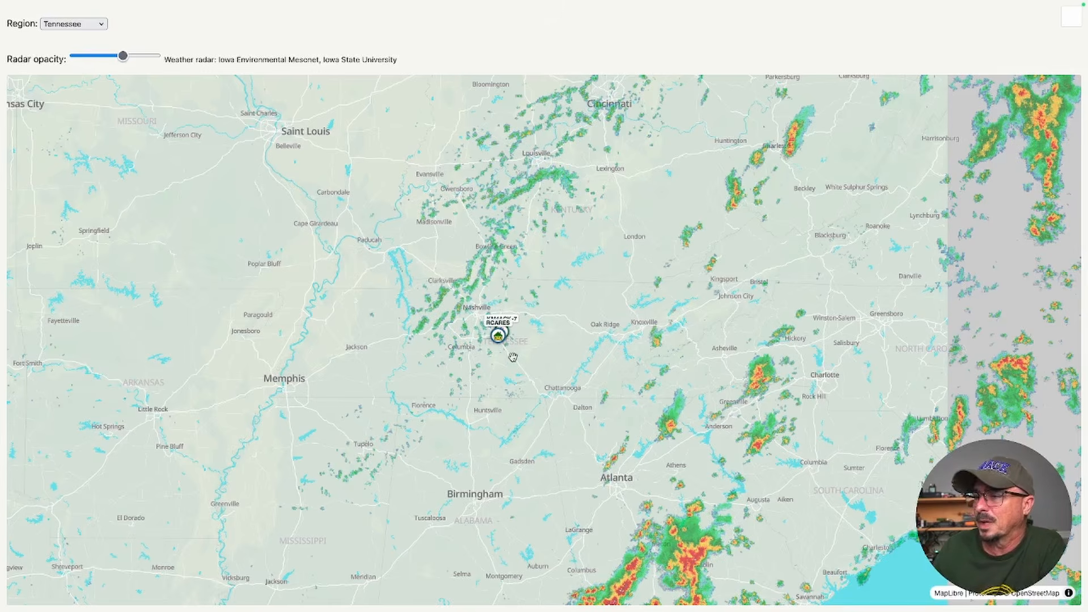
Examine the map around Murfreesboro down to street level near the RCARES station marker
scroll(514, 355, up, 2)
scroll(514, 355, up, 5)
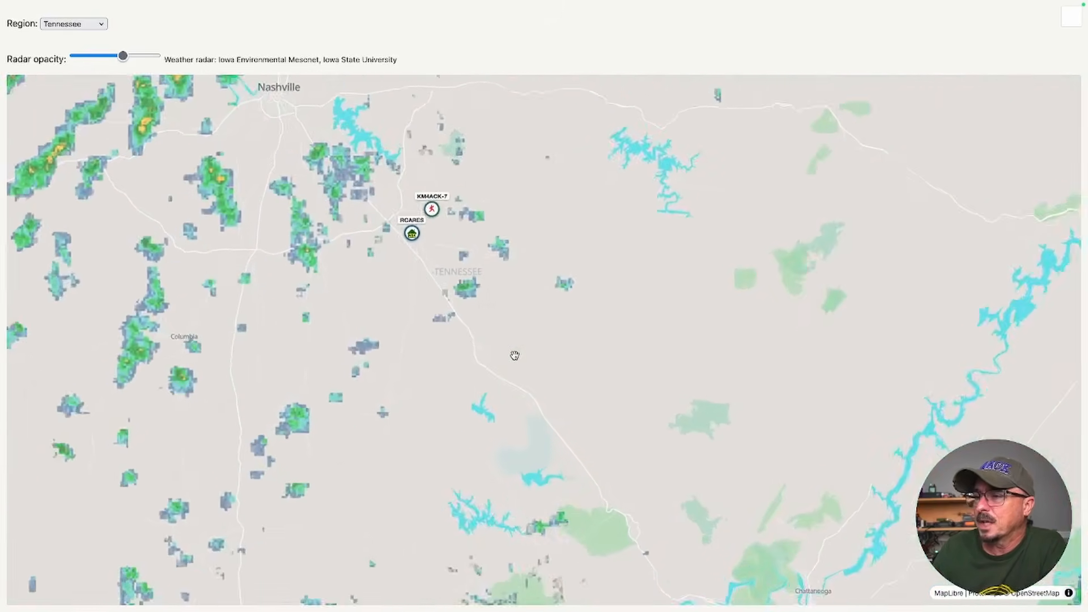
drag(420, 240, 519, 307)
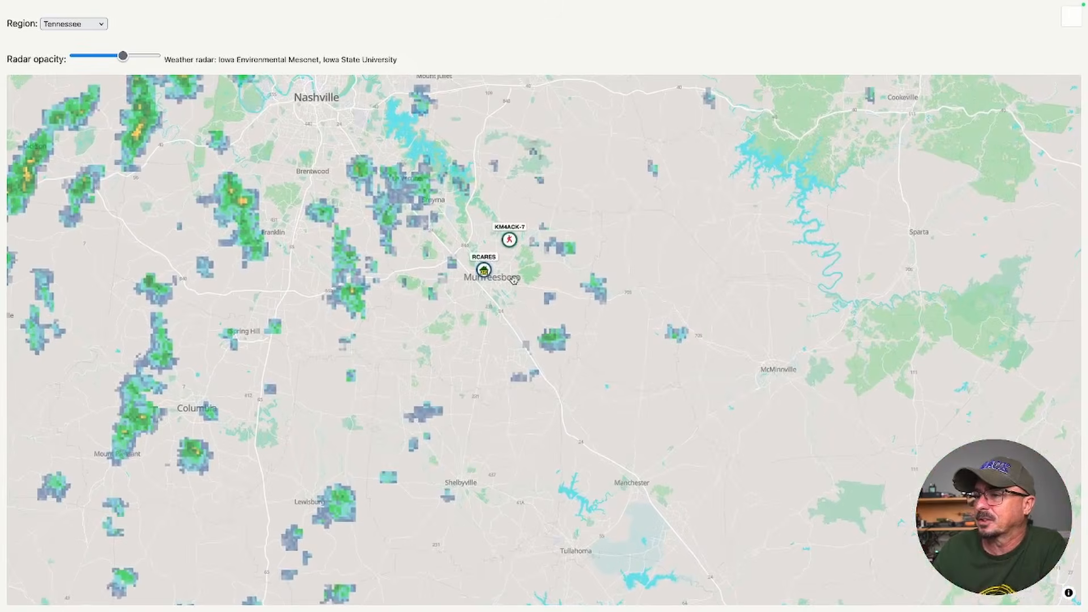
scroll(514, 277, up, 3)
scroll(514, 277, up, 3)
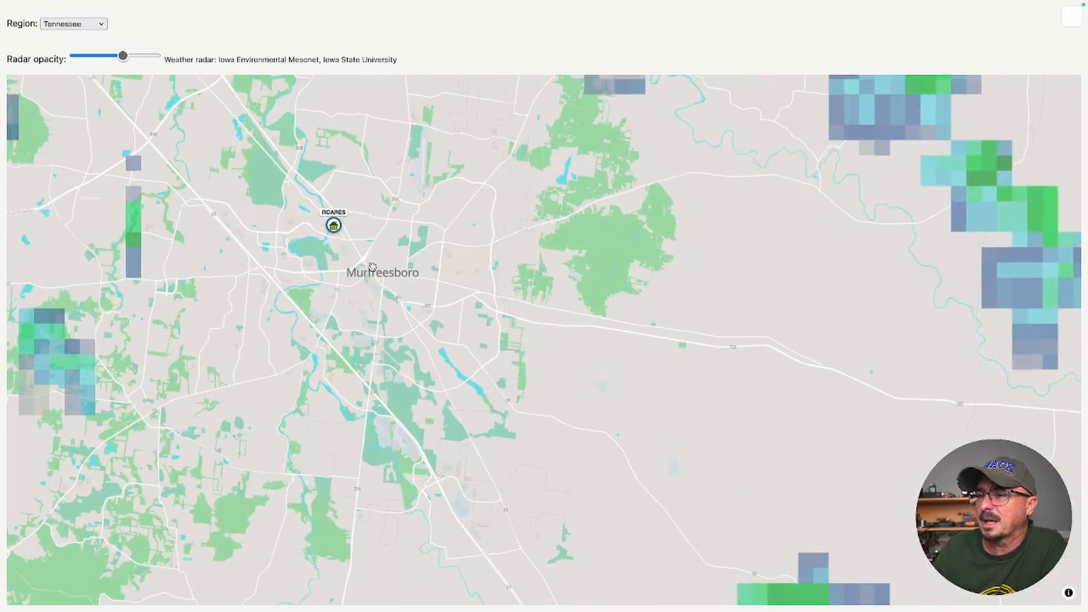
drag(378, 249, 573, 359)
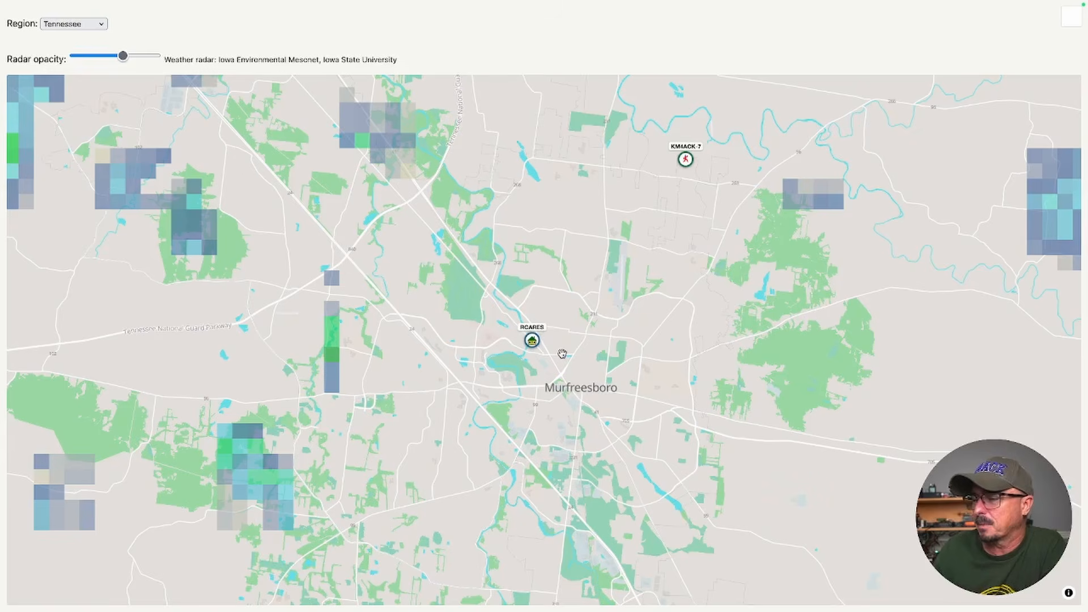
scroll(562, 354, up, 5)
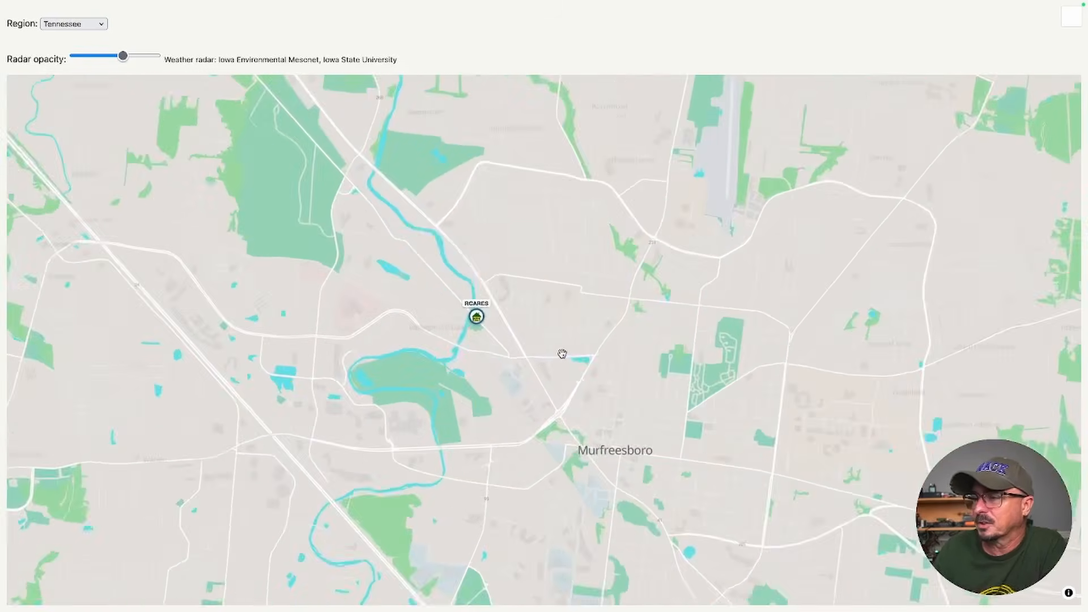
drag(352, 236, 636, 408)
scroll(503, 360, up, 3)
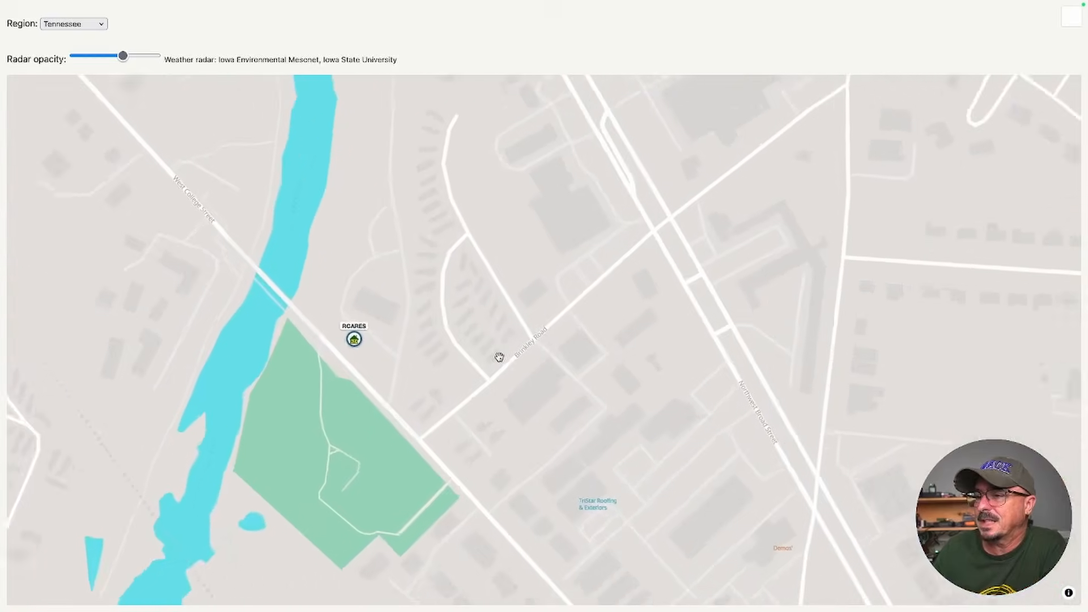
scroll(415, 356, up, 2)
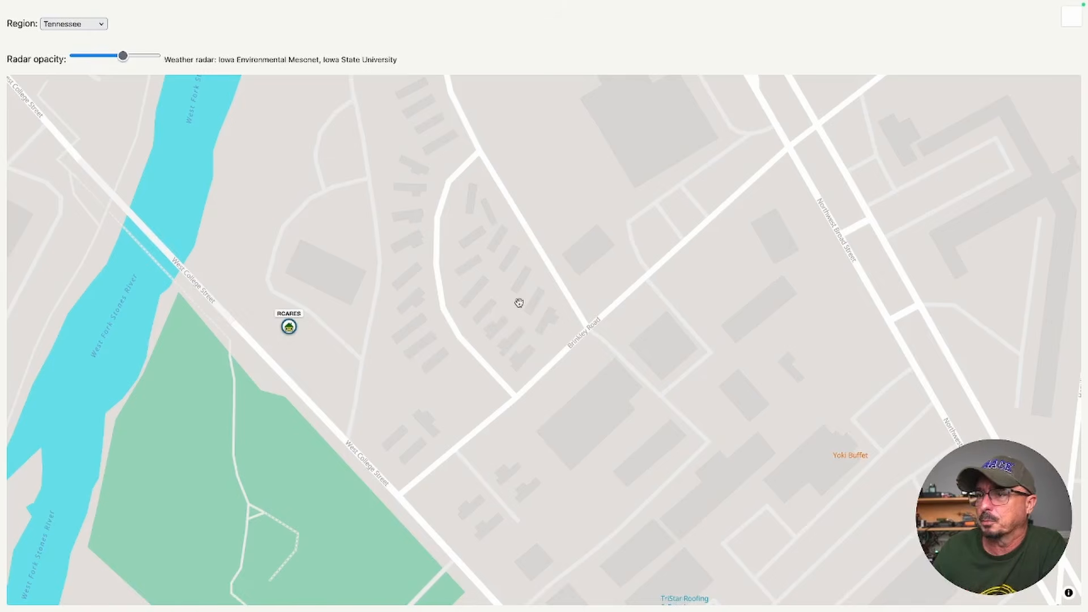
View the KM4ACK-7 station's details and its message option on the map, and leave fullscreen
scroll(519, 302, down, 10)
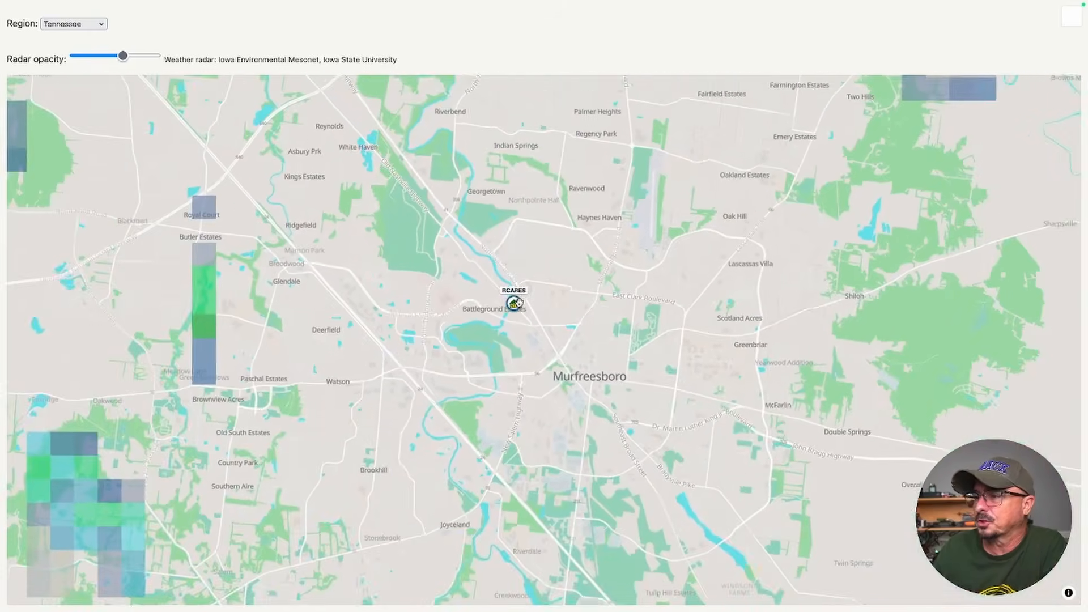
drag(515, 304, 503, 480)
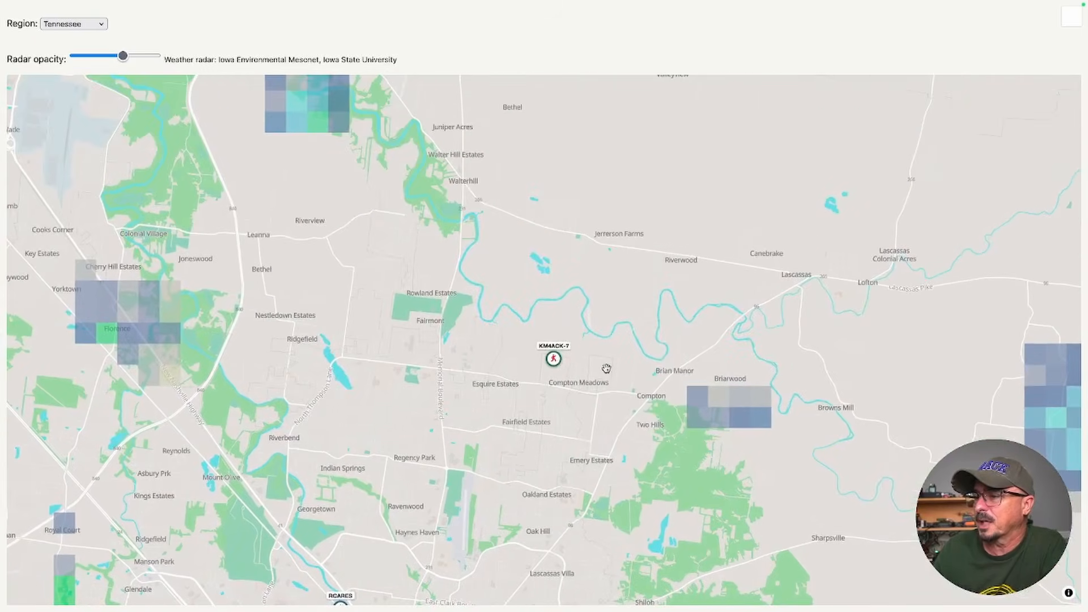
click(553, 358)
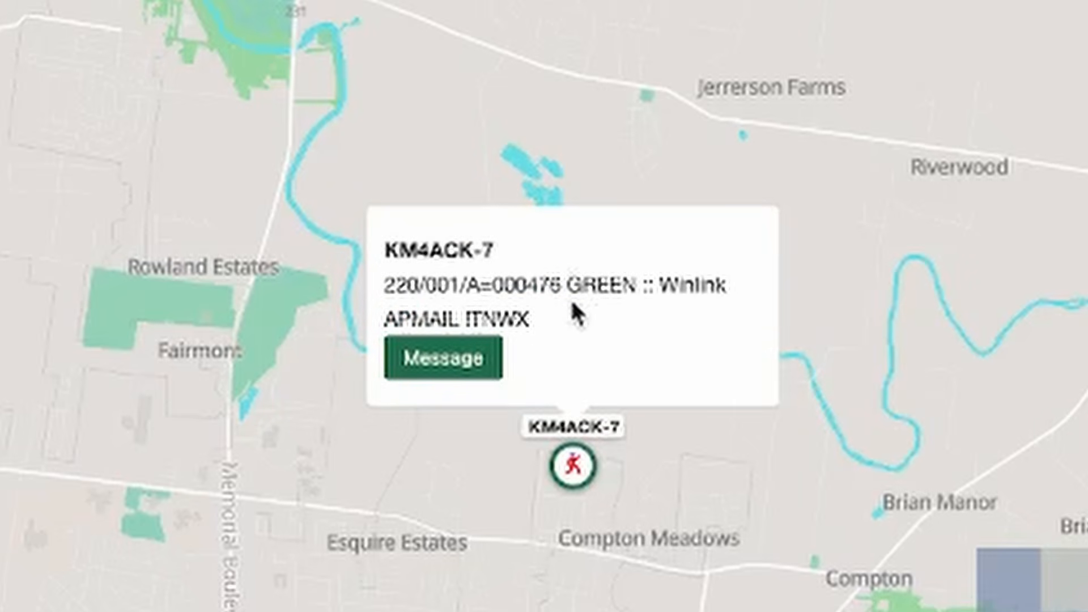
click(457, 363)
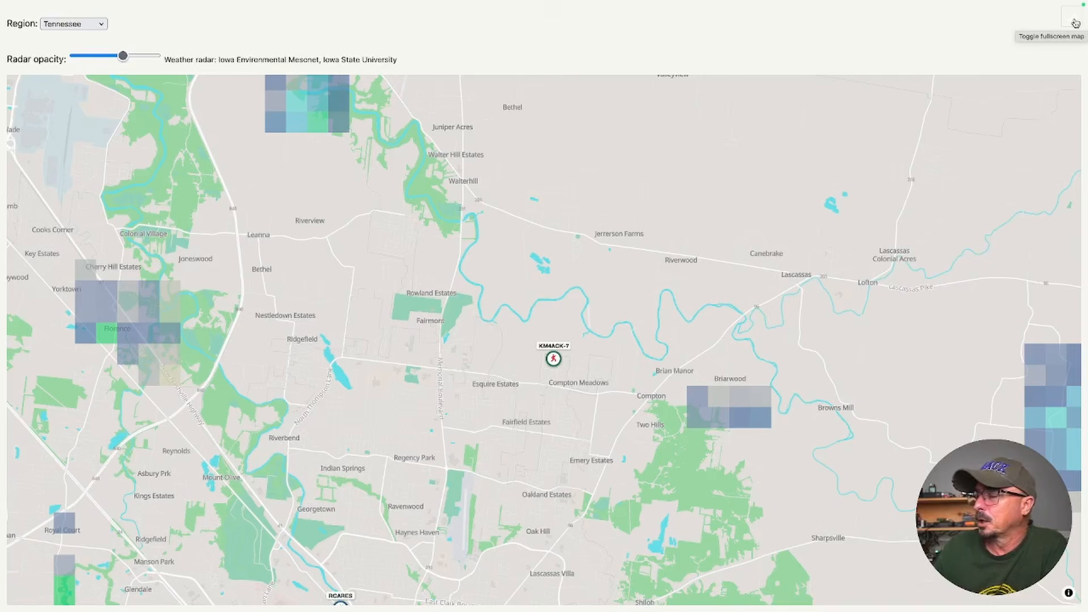
click(1075, 23)
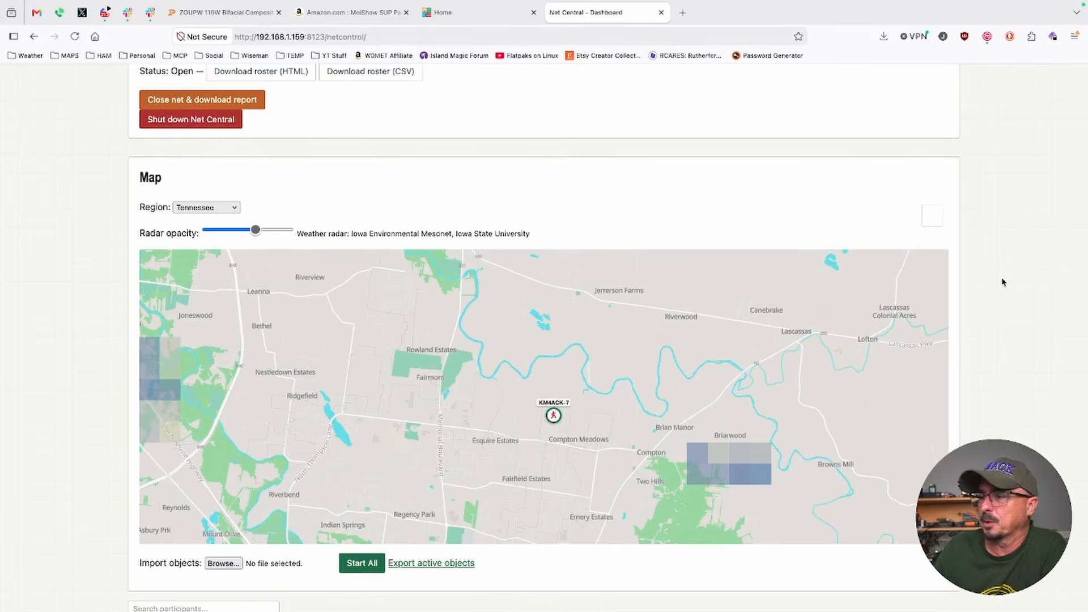
Start a new map object northwest of station KM4ACK-7 with the name TEST and the comment "Test object"
scroll(1002, 282, down, 3)
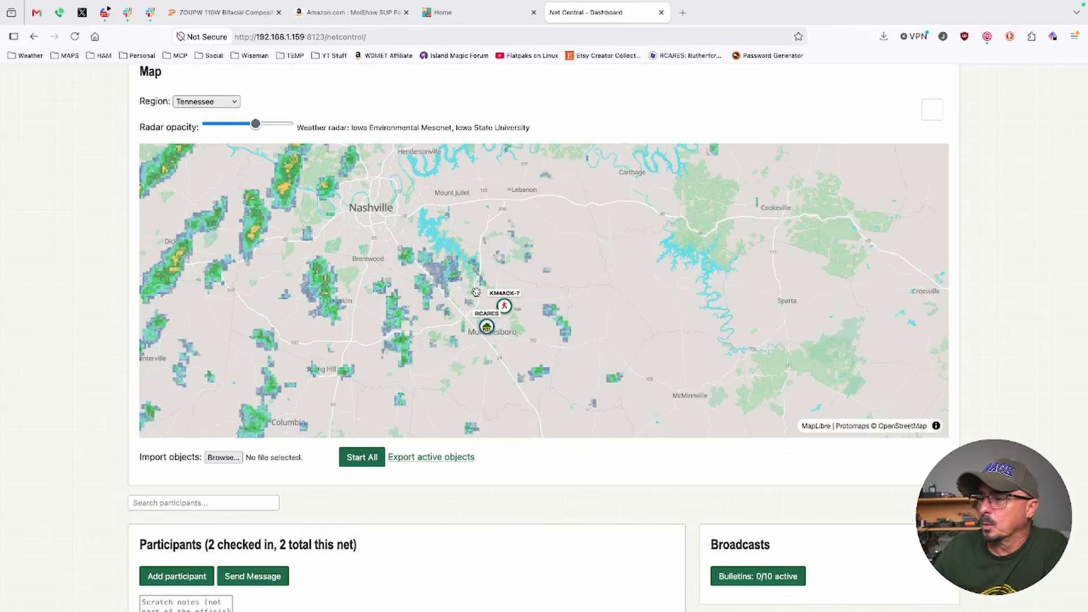
scroll(476, 292, up, 5)
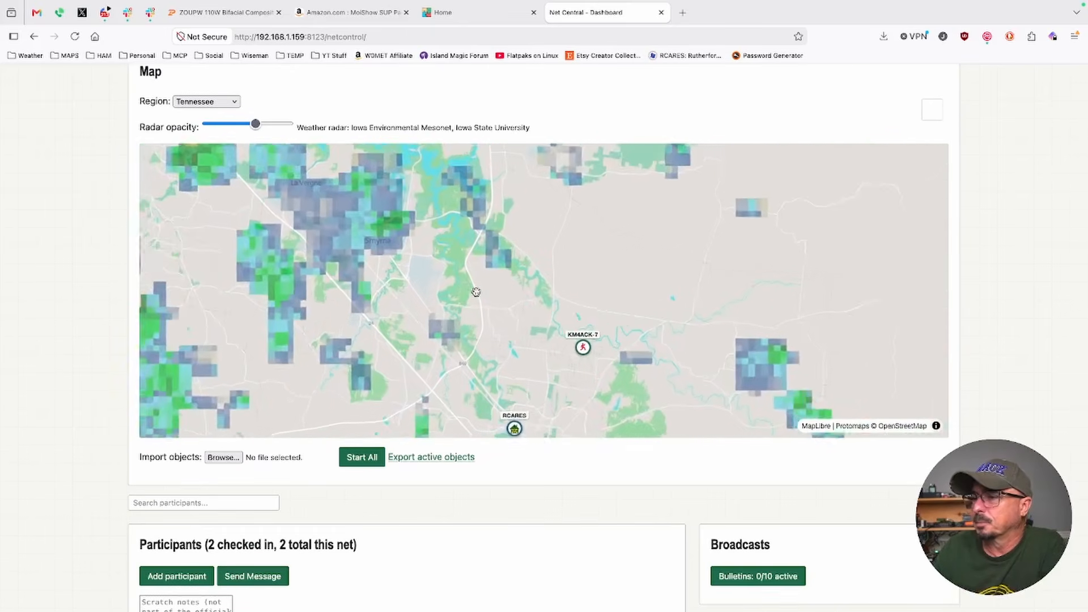
scroll(476, 292, up, 2)
drag(517, 345, 479, 275)
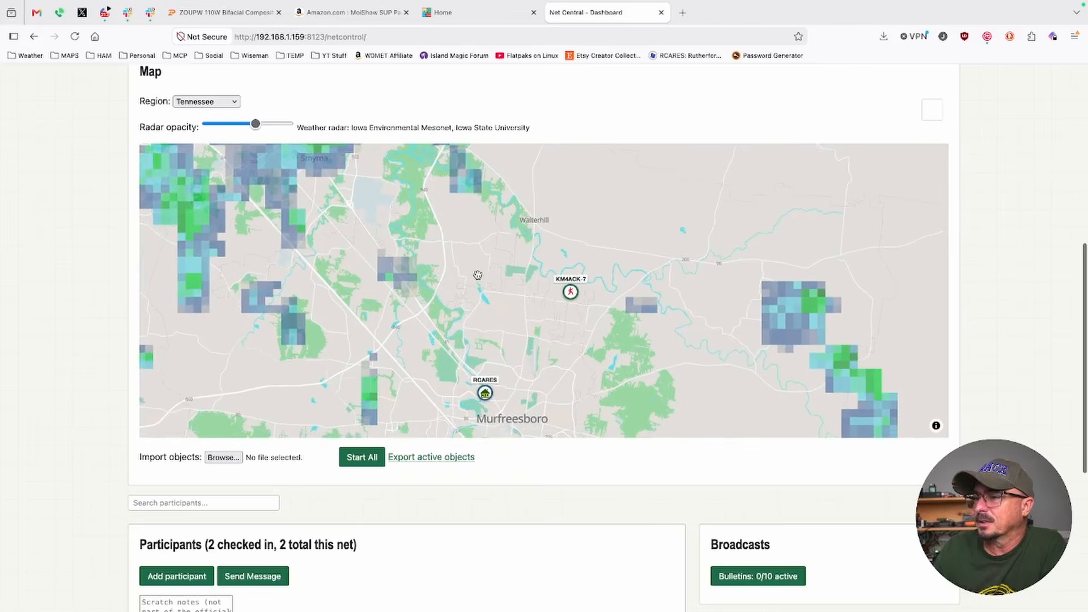
click(475, 234)
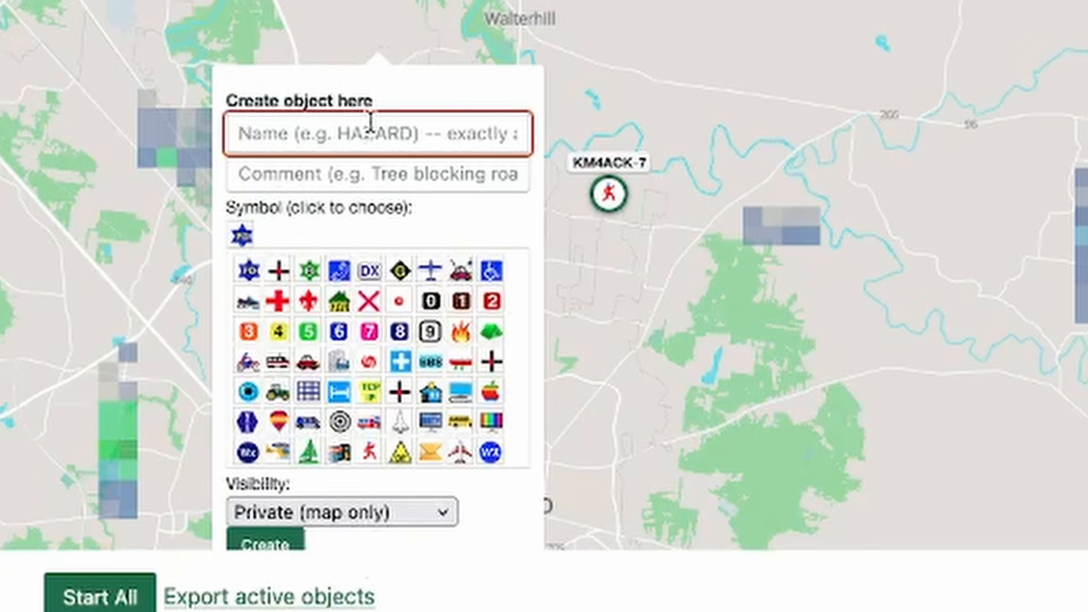
text(TEST)
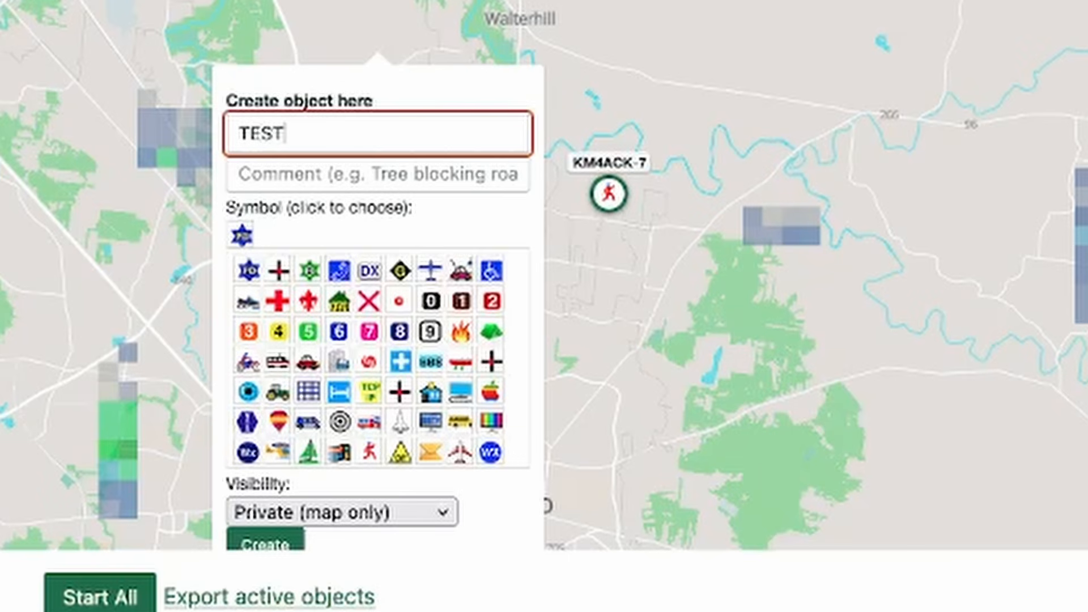
click(344, 182)
text(Tes)
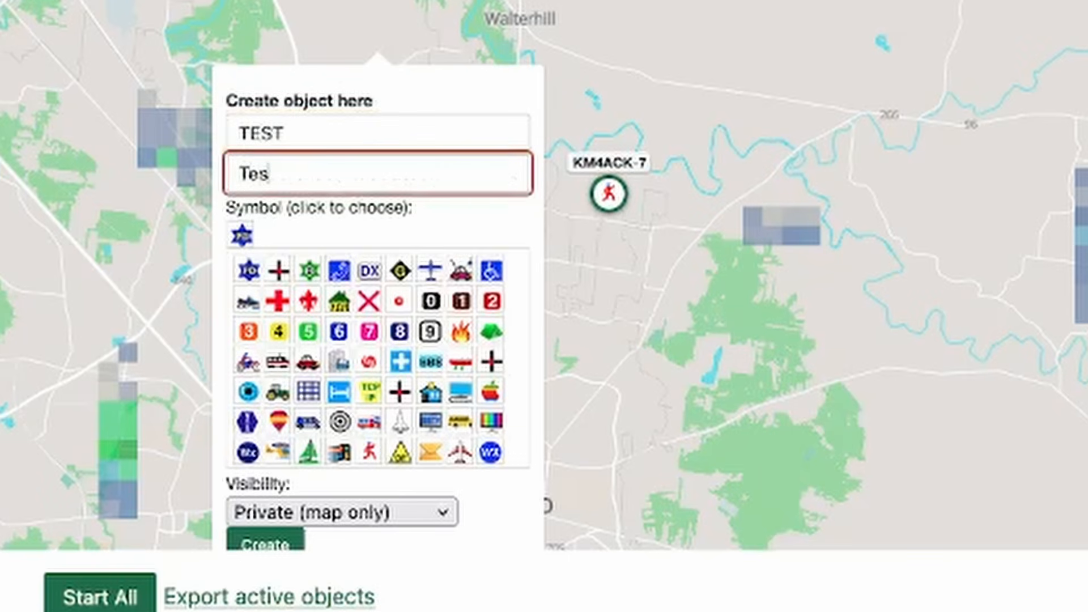
text(t object)
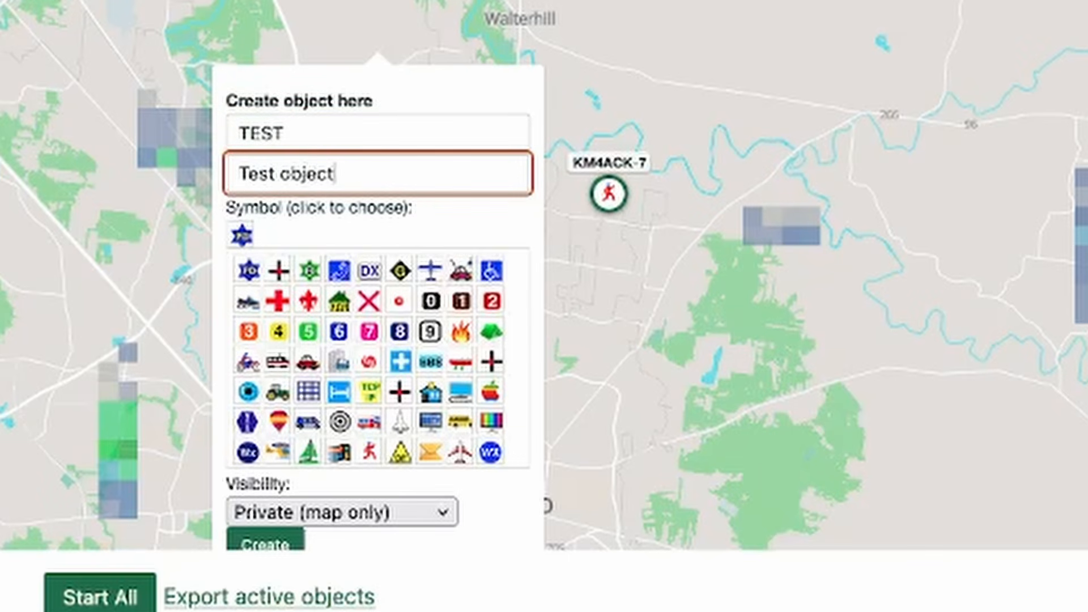
Give the TEST object the green house symbol, keep its visibility at Private (map only), and create it
click(340, 303)
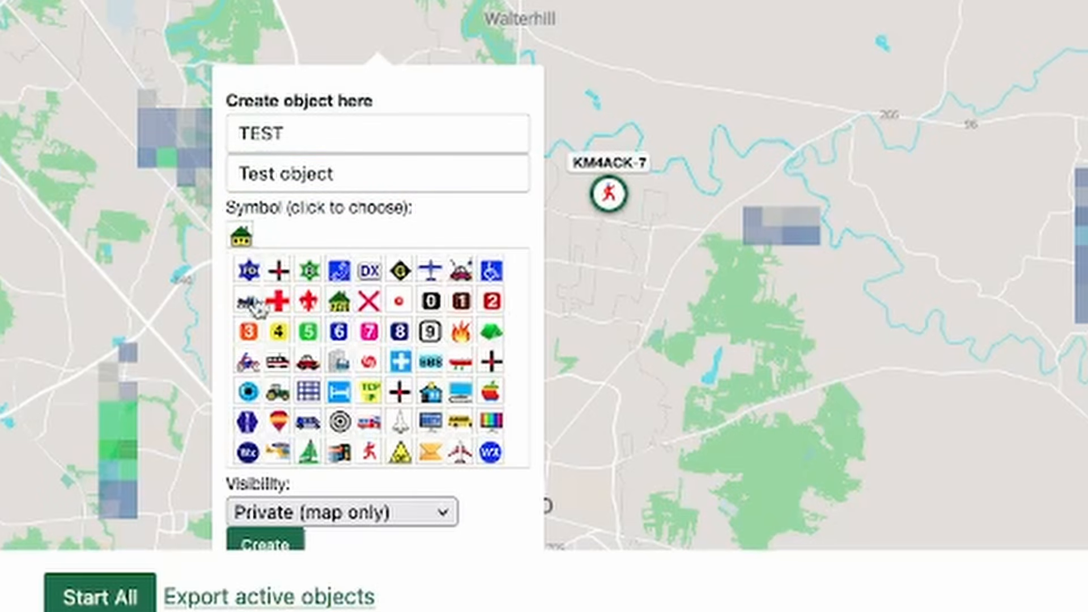
scroll(429, 323, down, 1)
scroll(429, 323, down, 12)
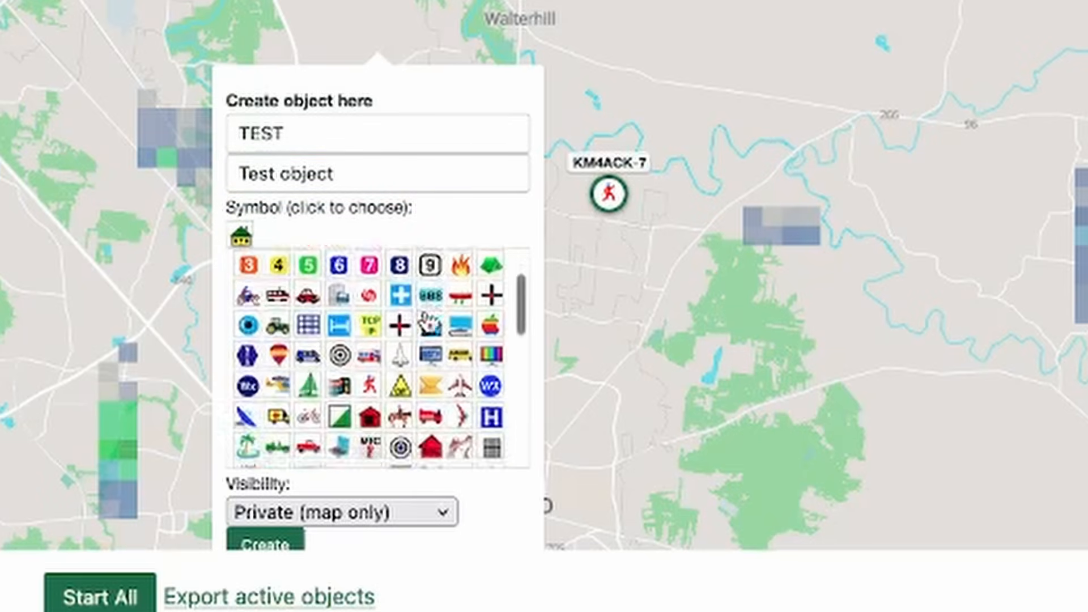
scroll(428, 319, up, 13)
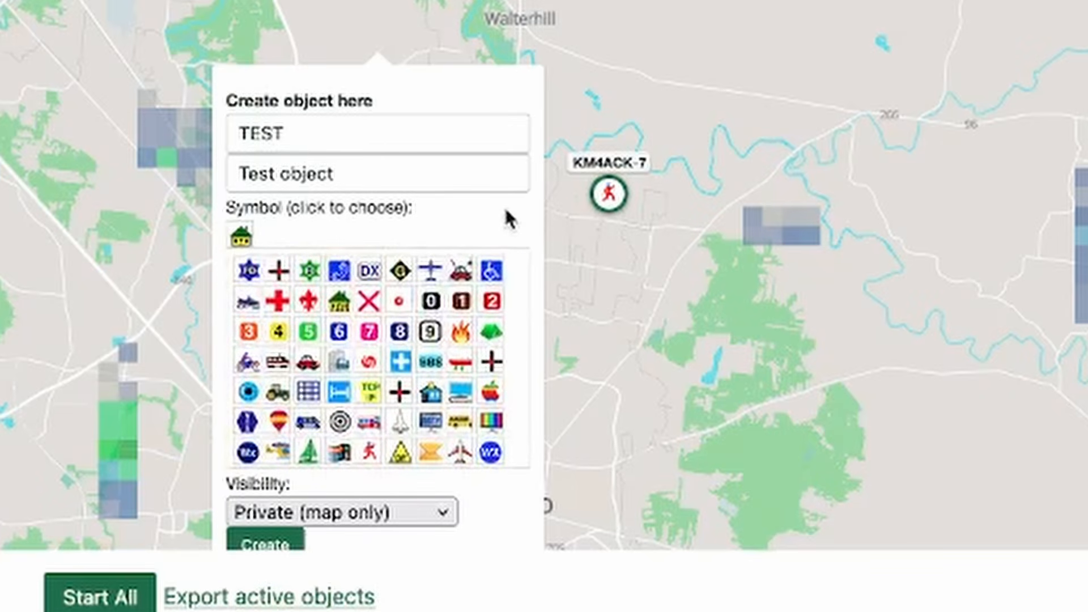
click(420, 514)
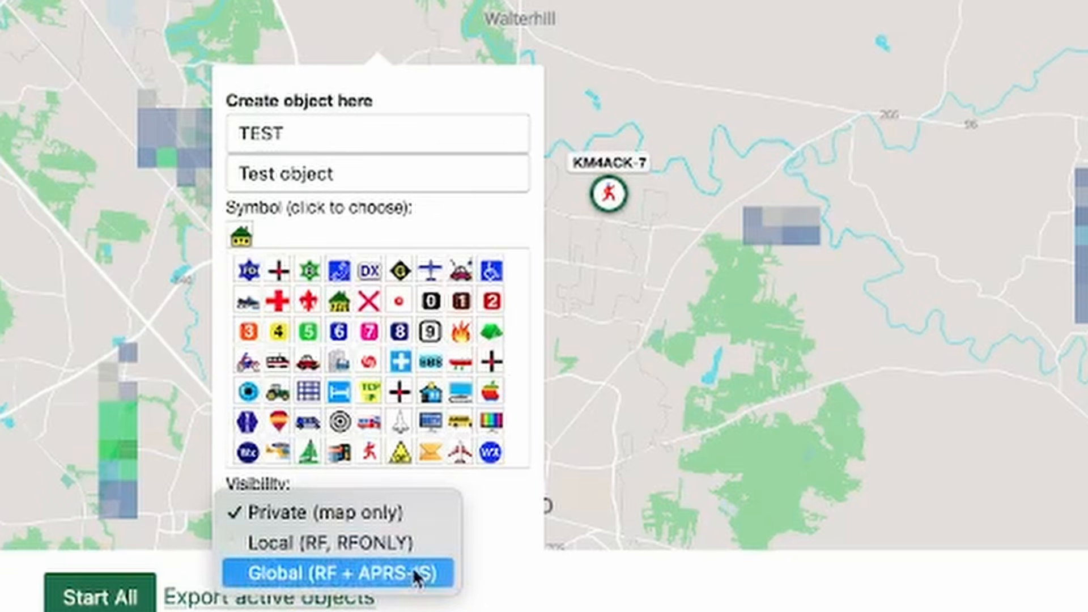
click(509, 506)
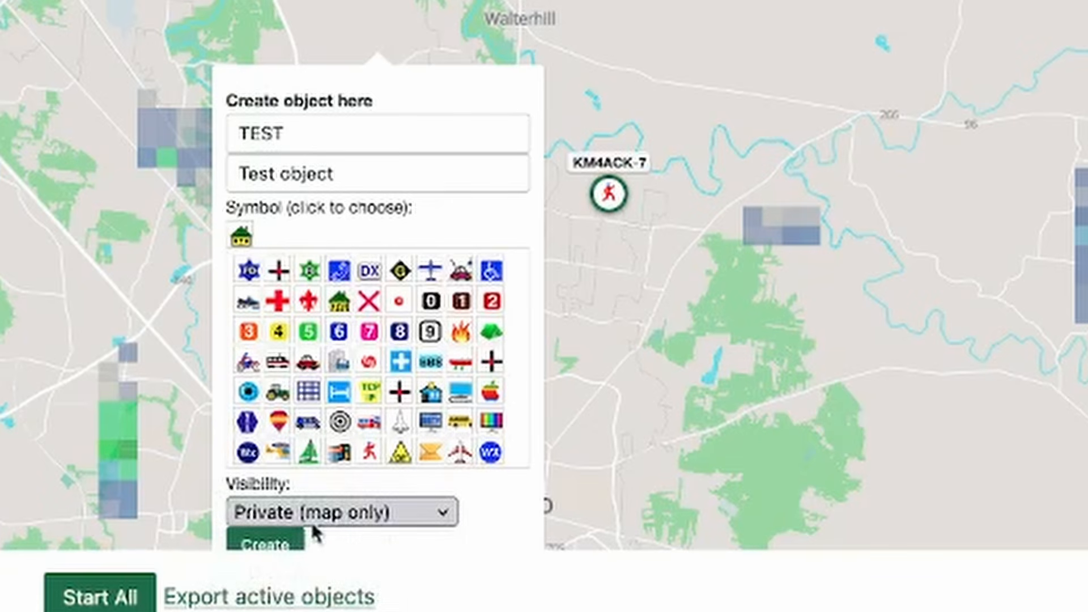
click(273, 546)
Delete the TEST object from the map
drag(382, 256, 429, 225)
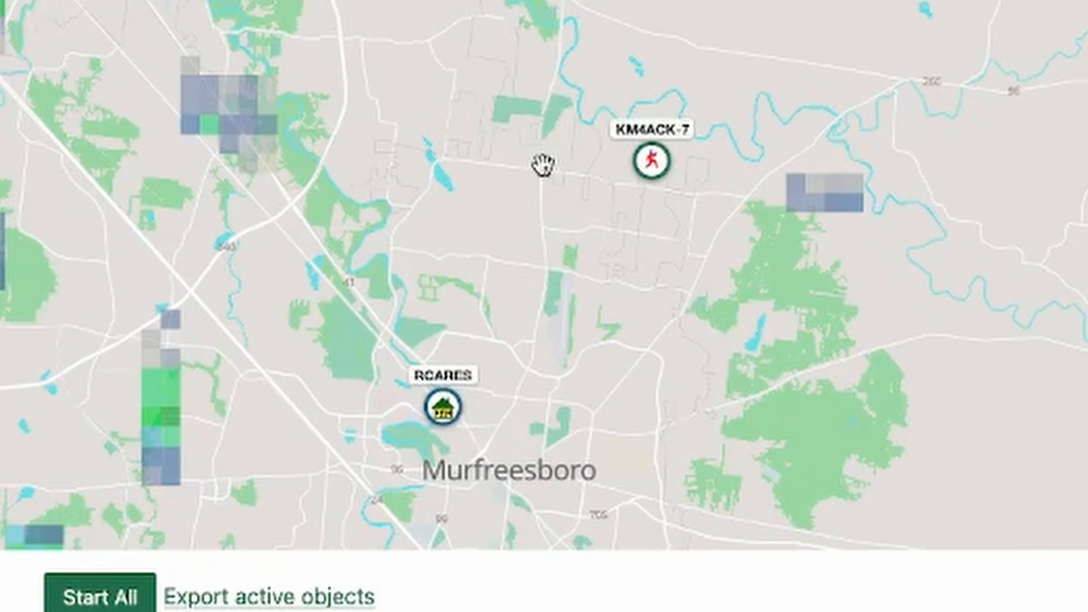
scroll(542, 166, down, 4)
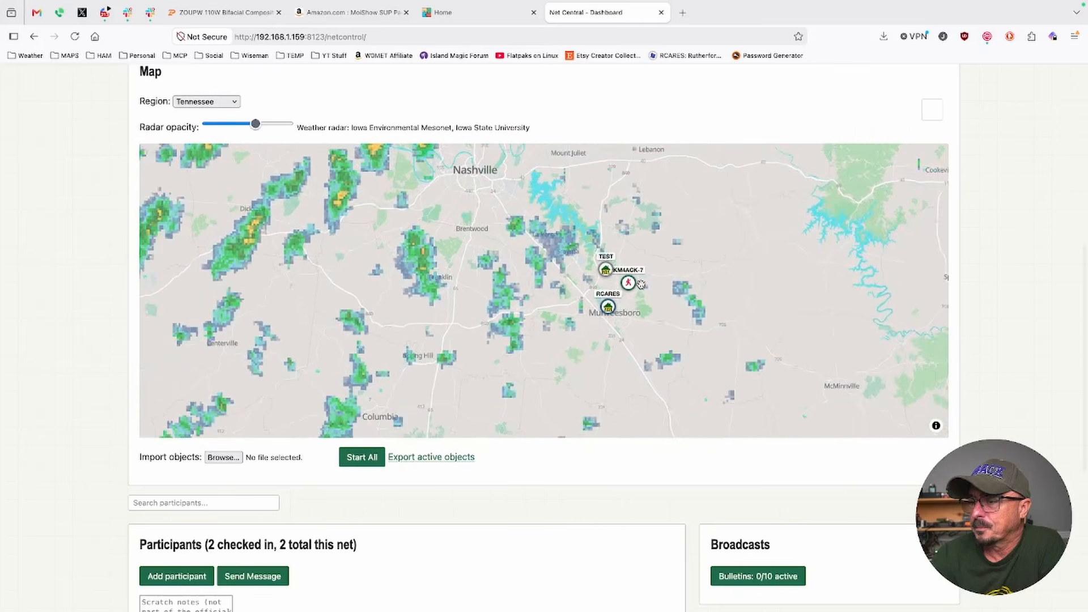
scroll(641, 284, up, 3)
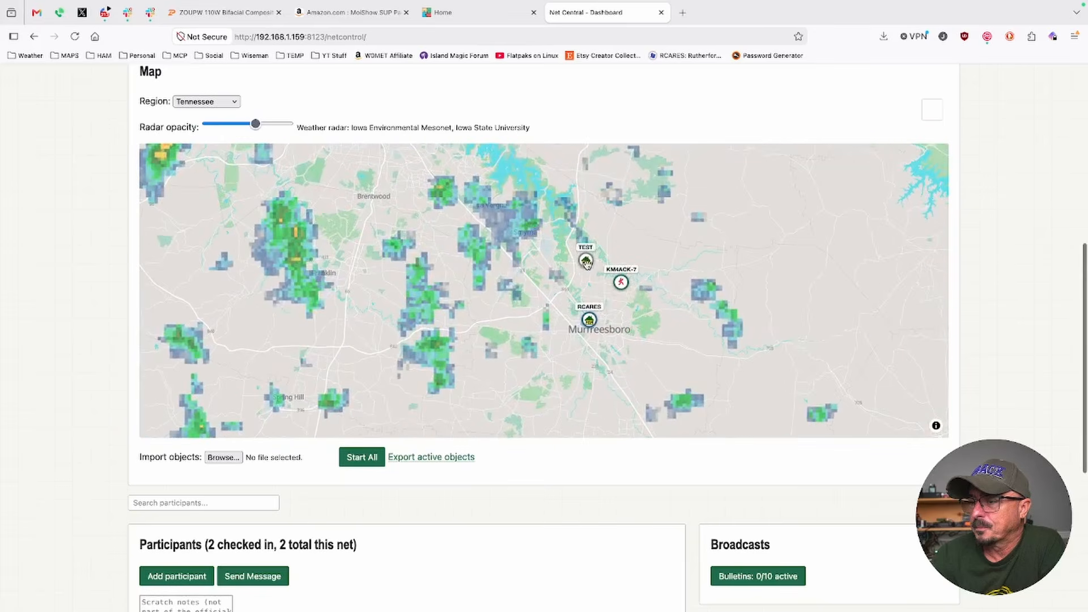
click(587, 260)
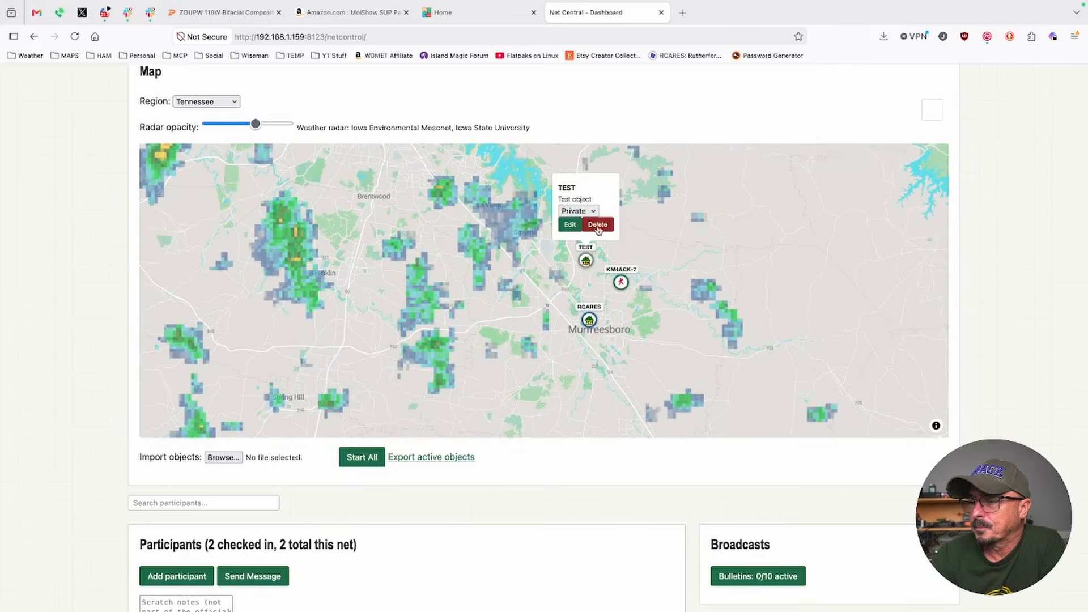
click(597, 225)
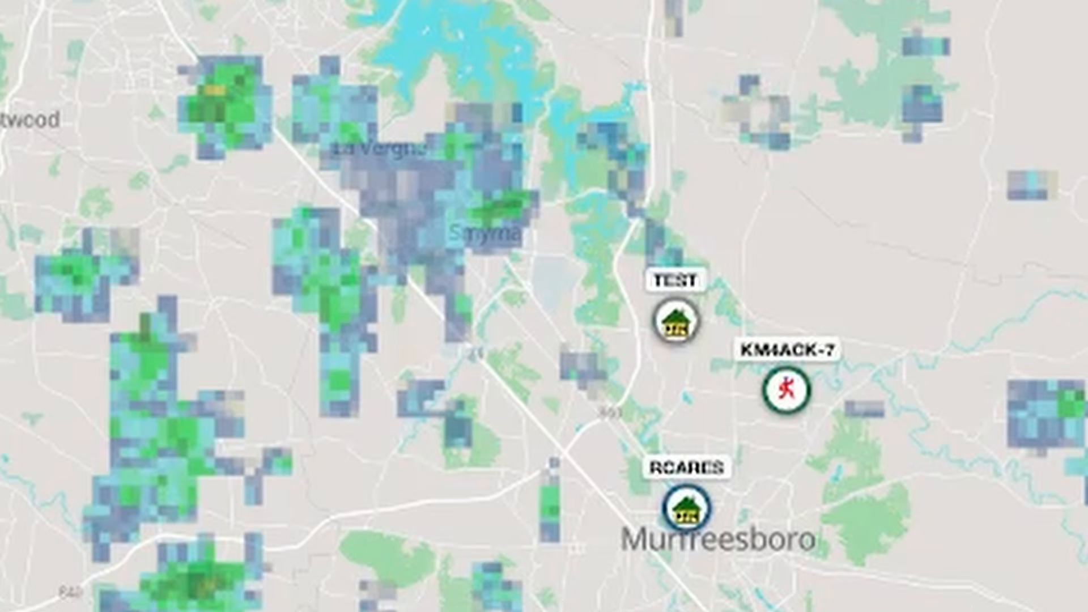
Open the new message from participant KM4ACK-7 in the participants list
scroll(544, 305, down, 4)
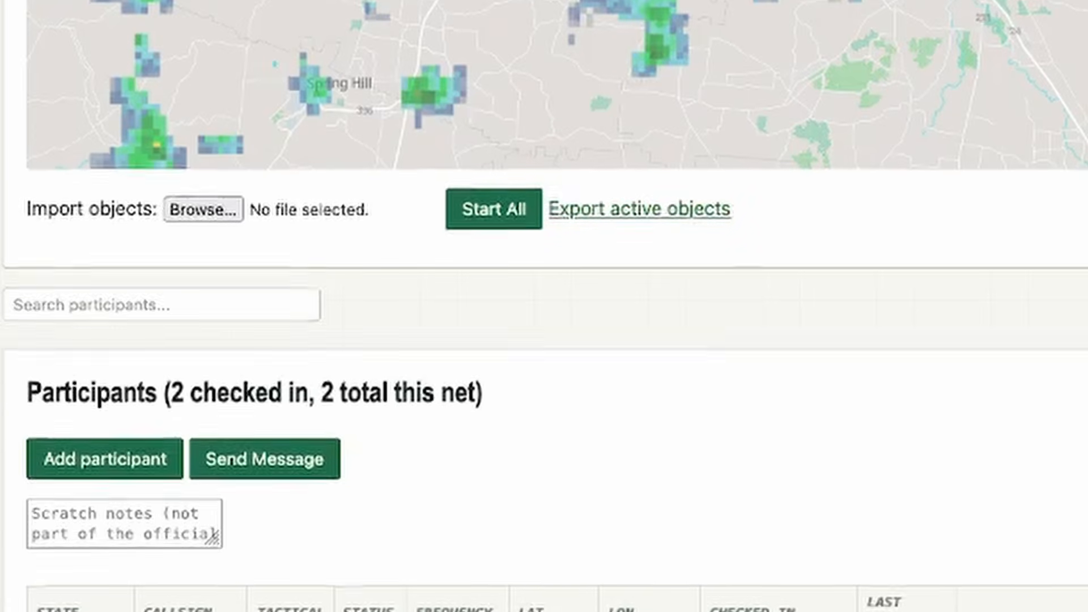
scroll(544, 306, down, 5)
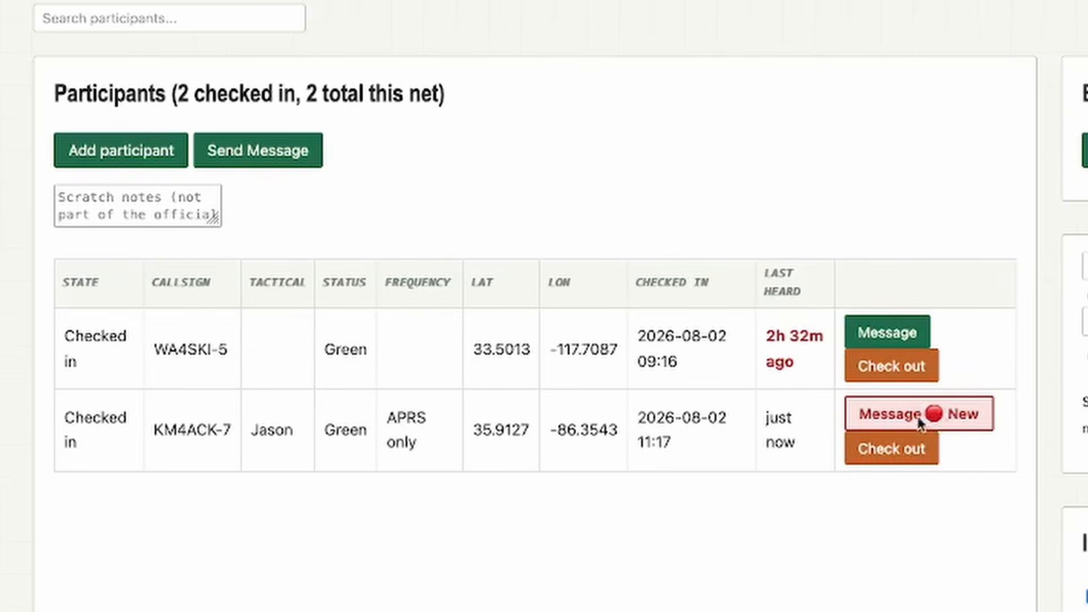
click(970, 418)
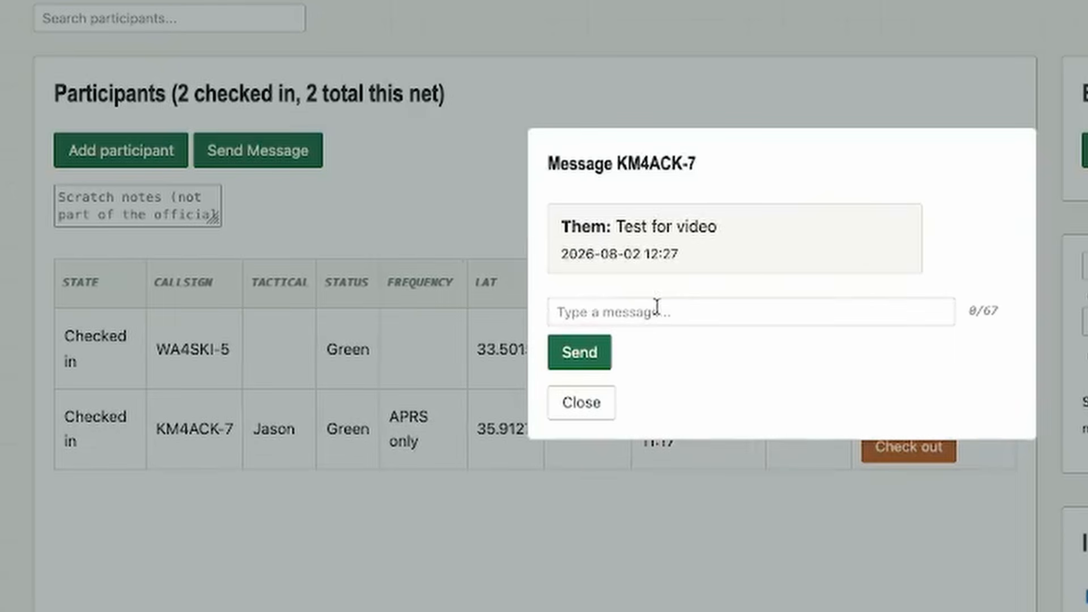
Answer participant KM4ACK-7's message with the text "Reply"
click(640, 313)
text(Reply)
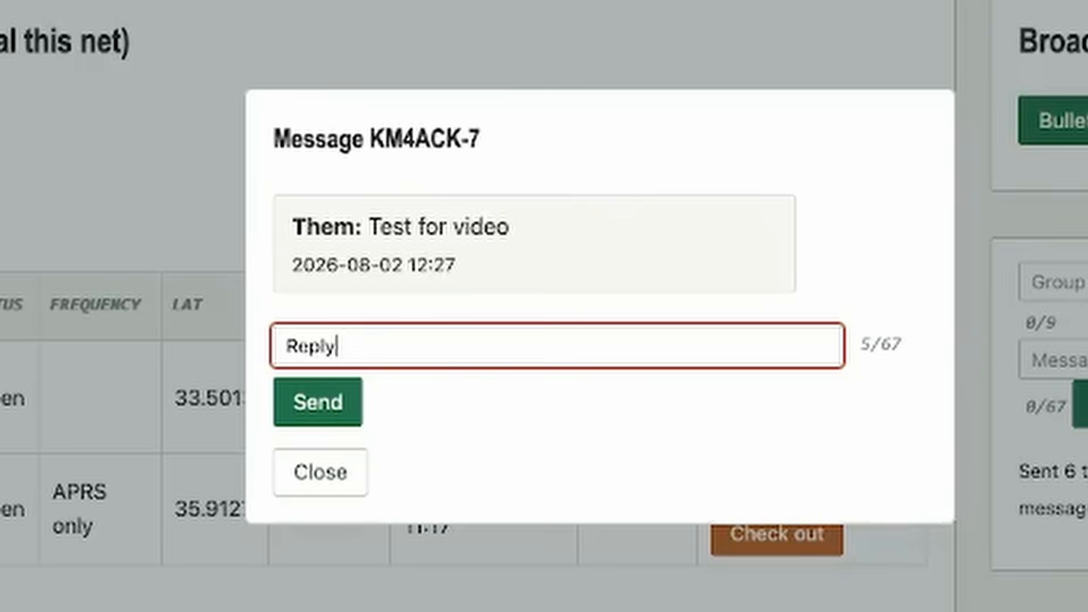
key(Return)
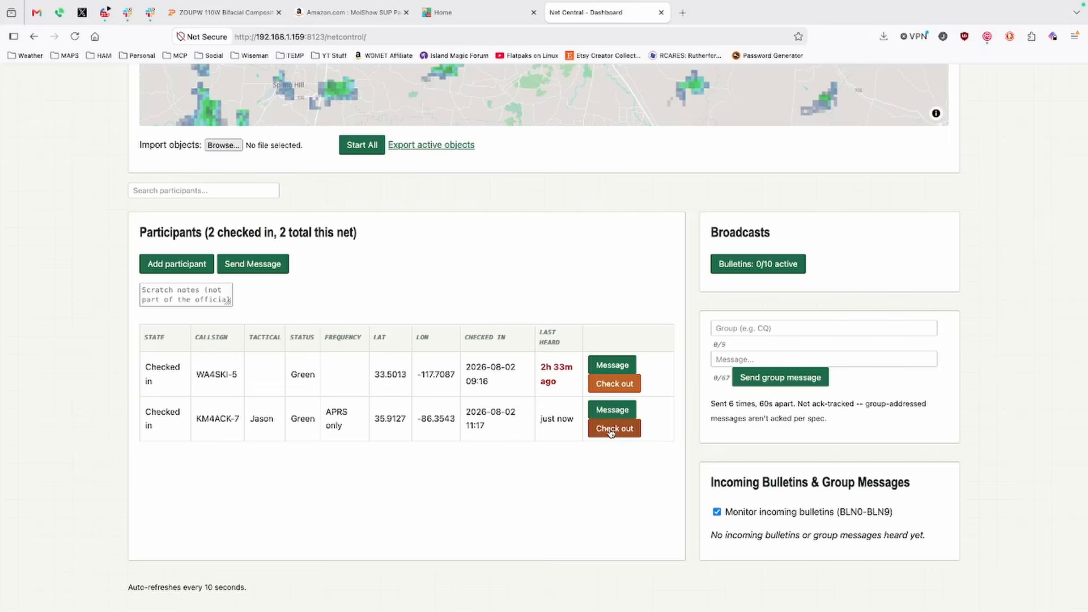
Check out participant KM4ACK-7 from the net with the reason "check out for video"
click(611, 432)
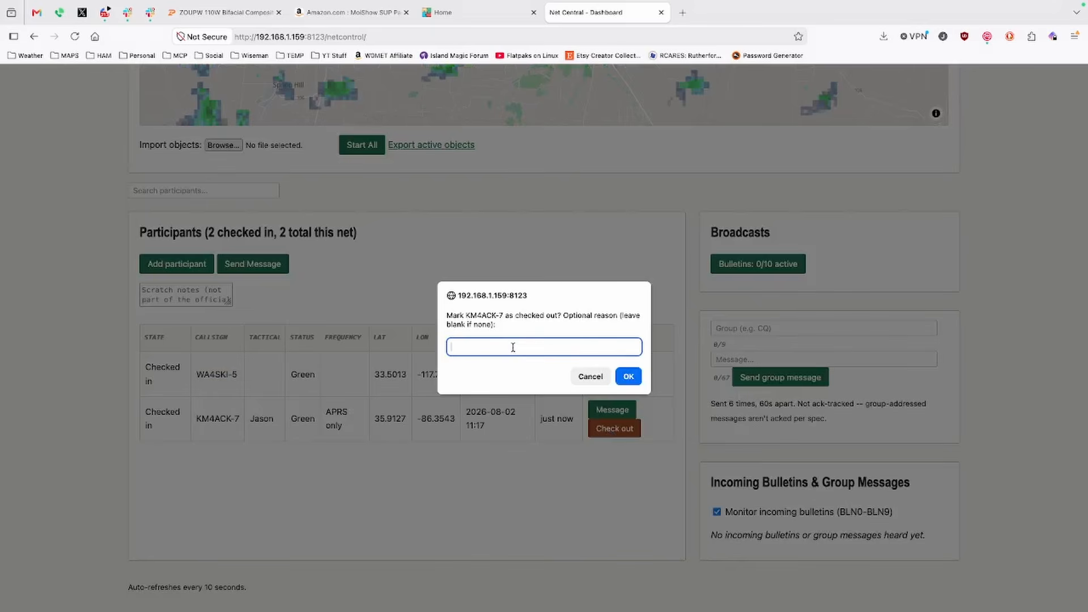
text(check out for vide)
key(BackSpace)
text(eo)
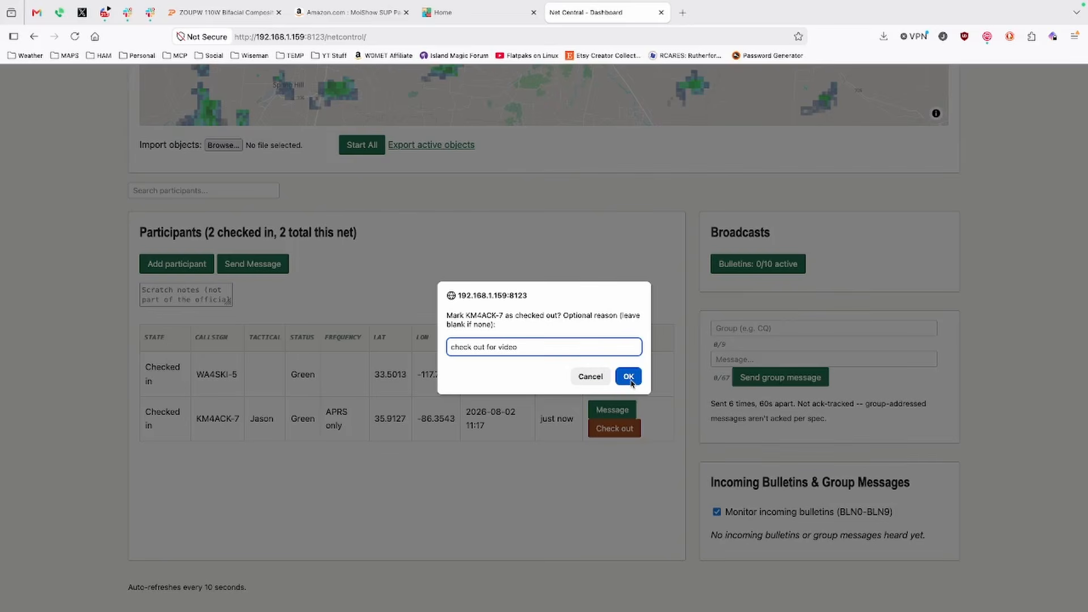
click(630, 377)
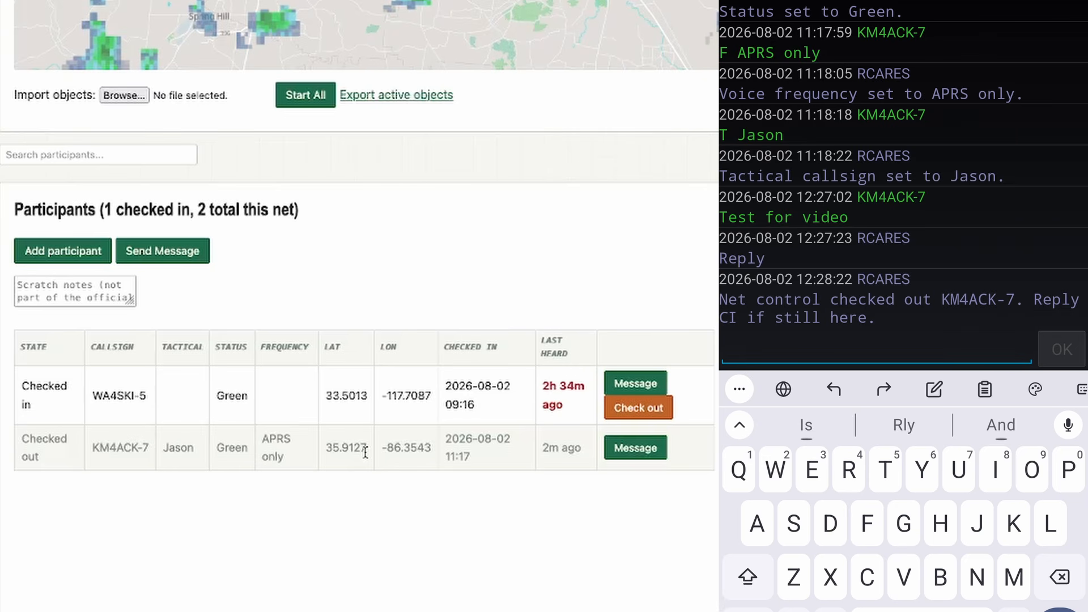
From KM4ACK-7's APRS message client, check back in with "Ci" and report yellow status with "S y", acknowledging the dashboard alert
text(Ci)
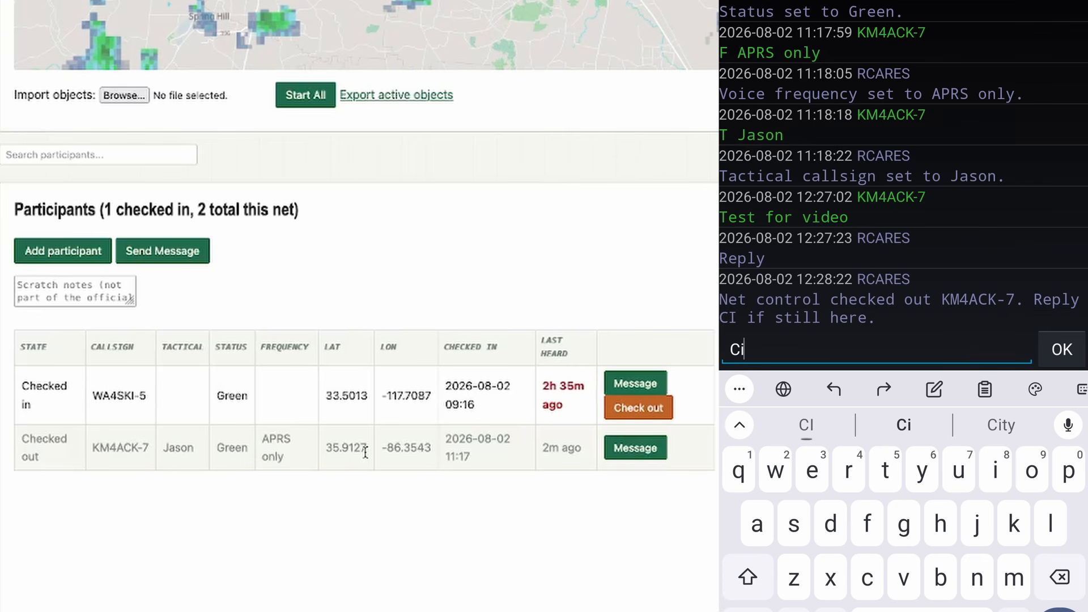
key(Return)
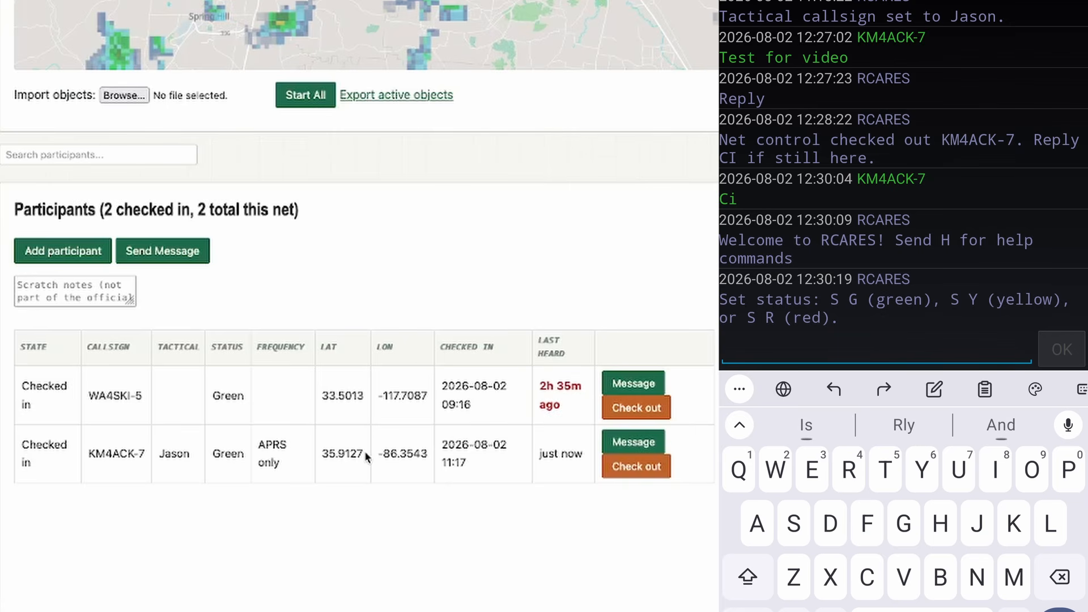
text(S y)
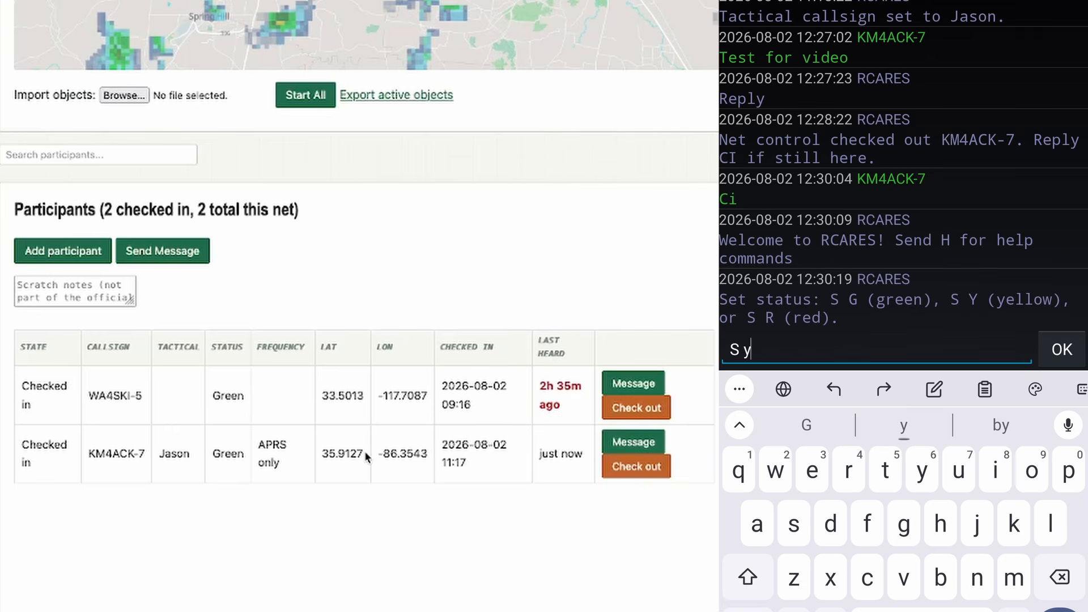
click(1061, 350)
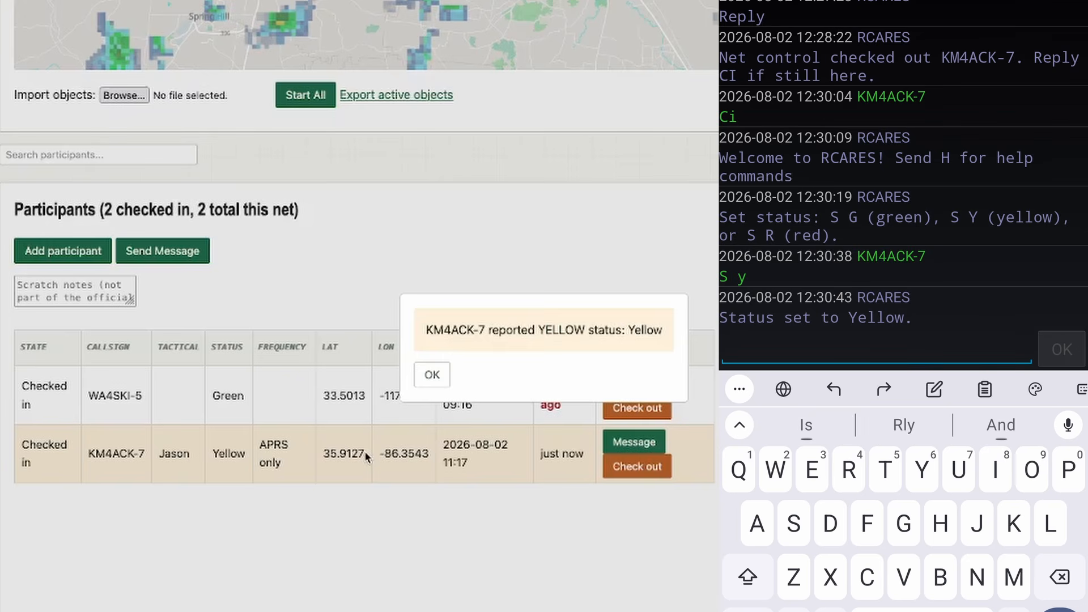
click(432, 376)
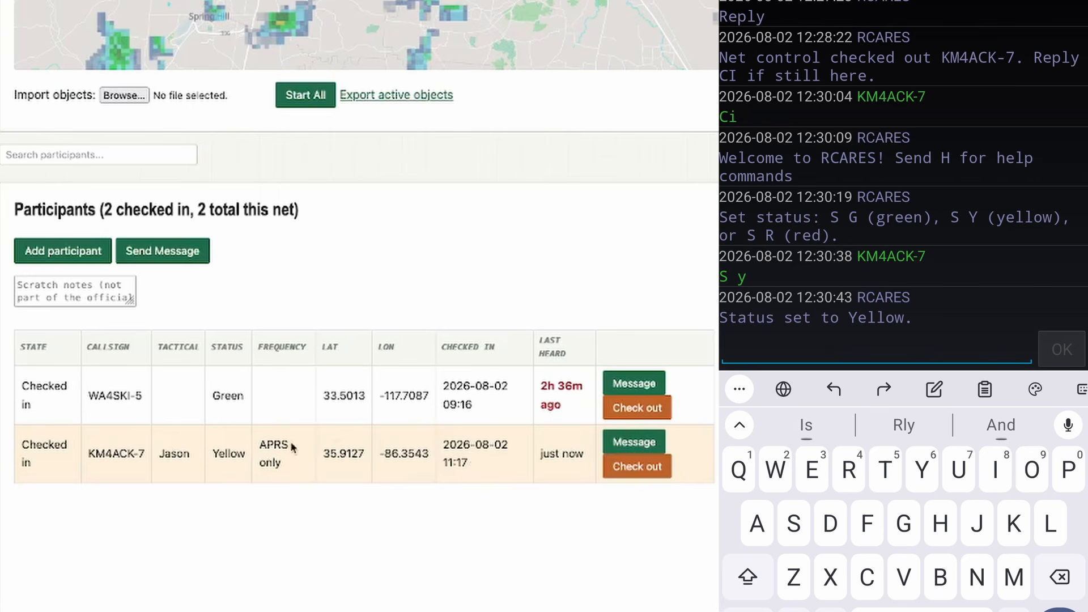
Report red status with "S r" from KM4ACK-7's message client and return the station to green with "S g"
text(S)
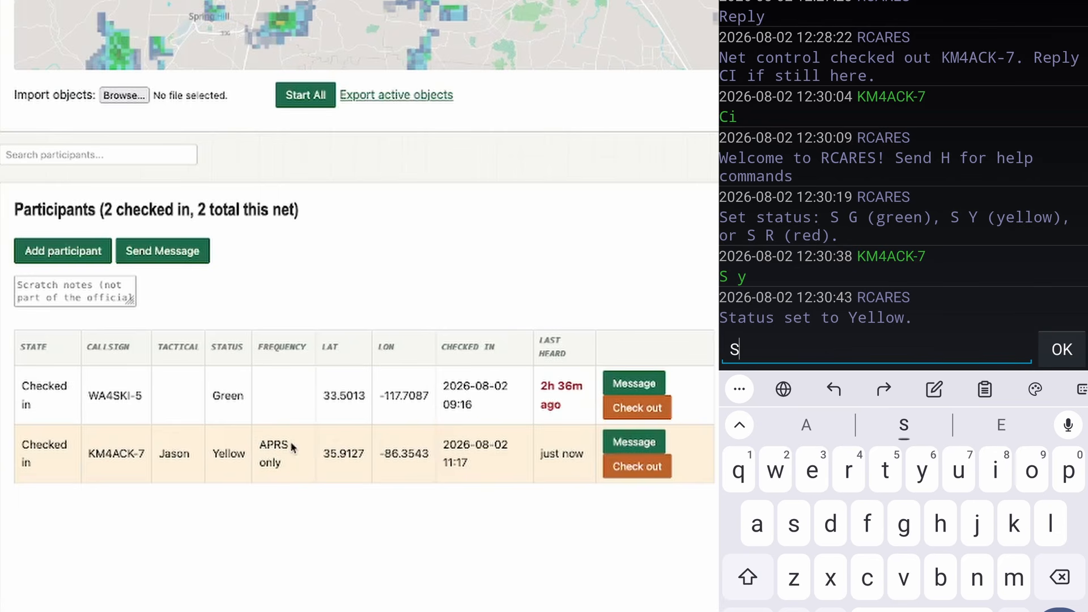
text( r)
key(Return)
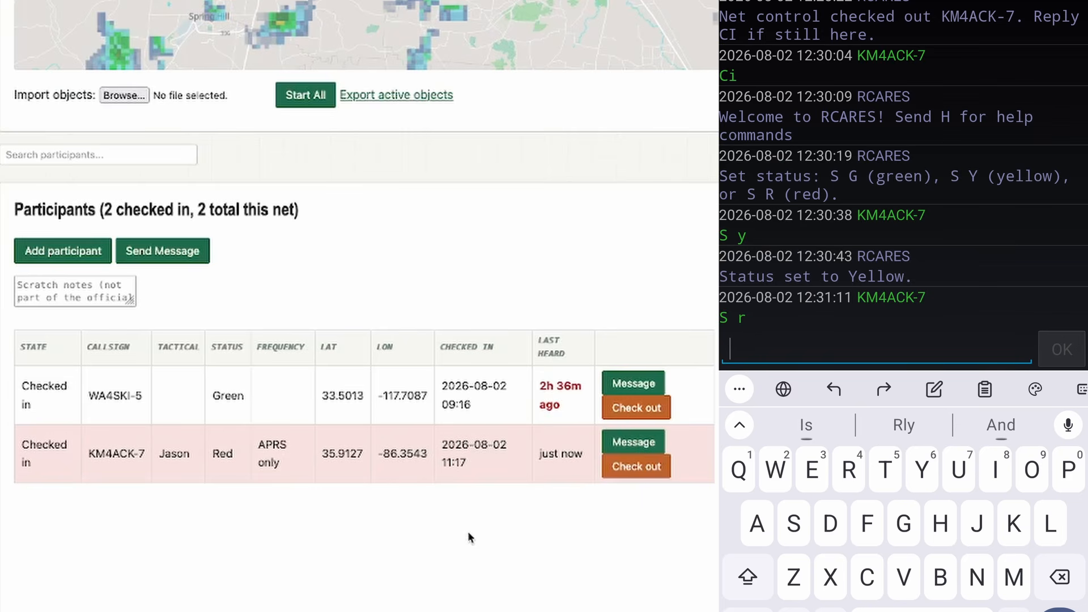
text(S g)
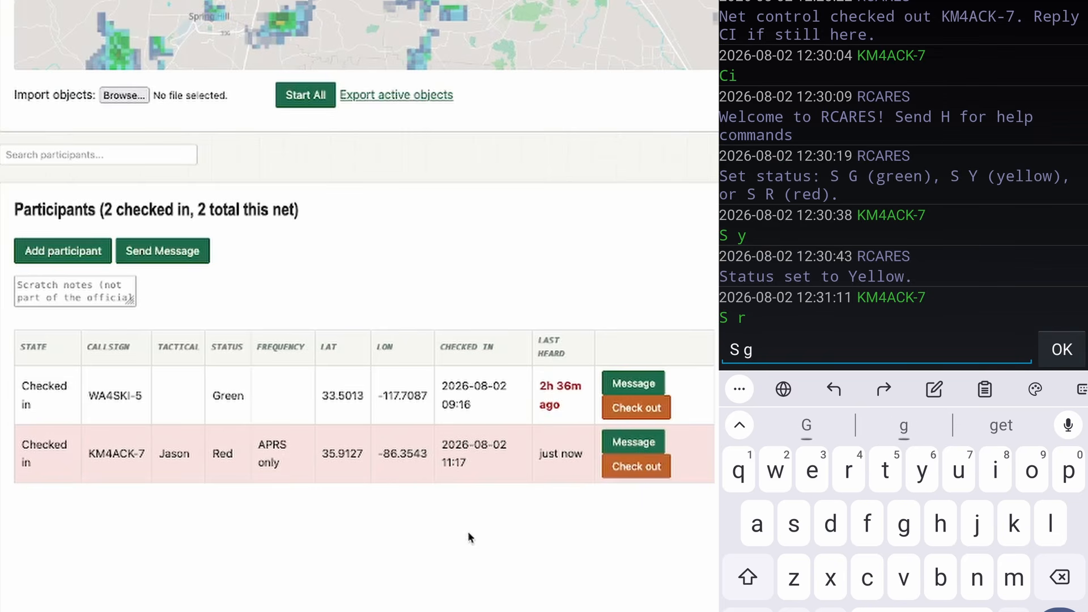
key(Return)
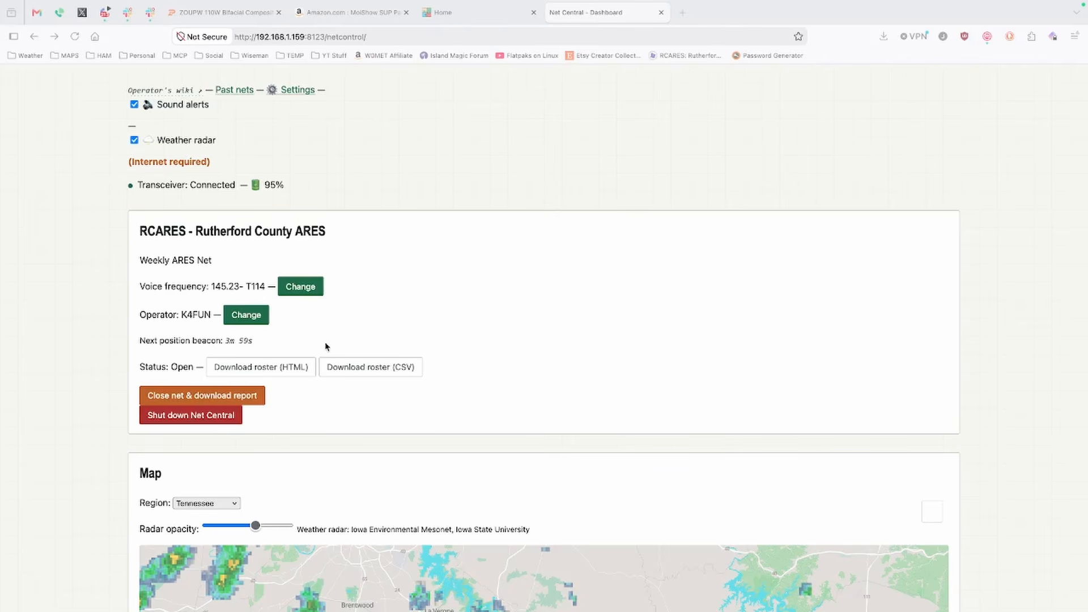
Close the Weekly ARES Net and download its HTML report and ICS-214 PDF
click(199, 400)
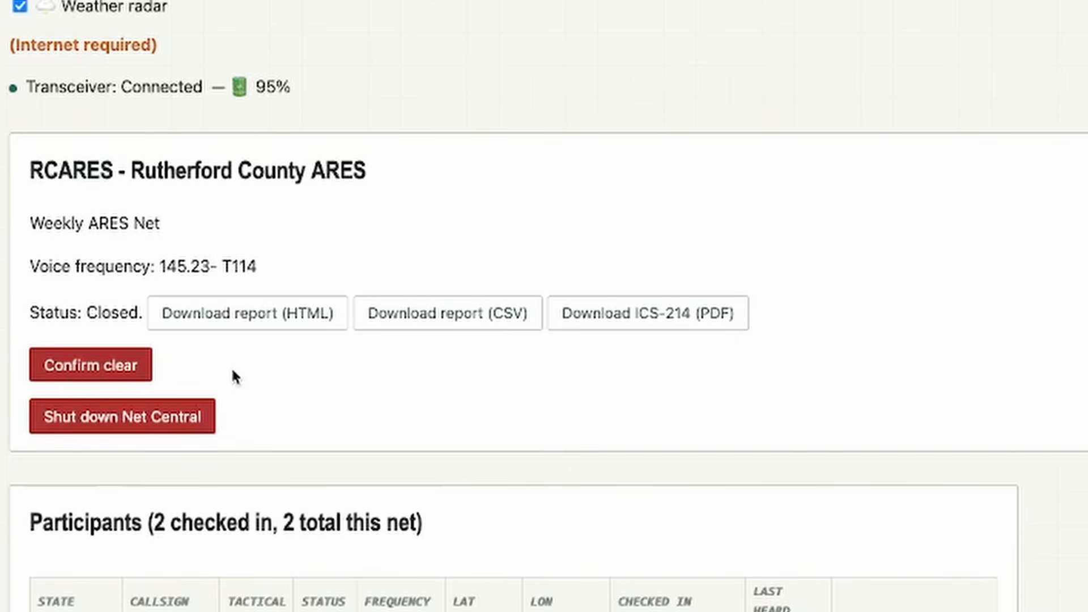
click(259, 326)
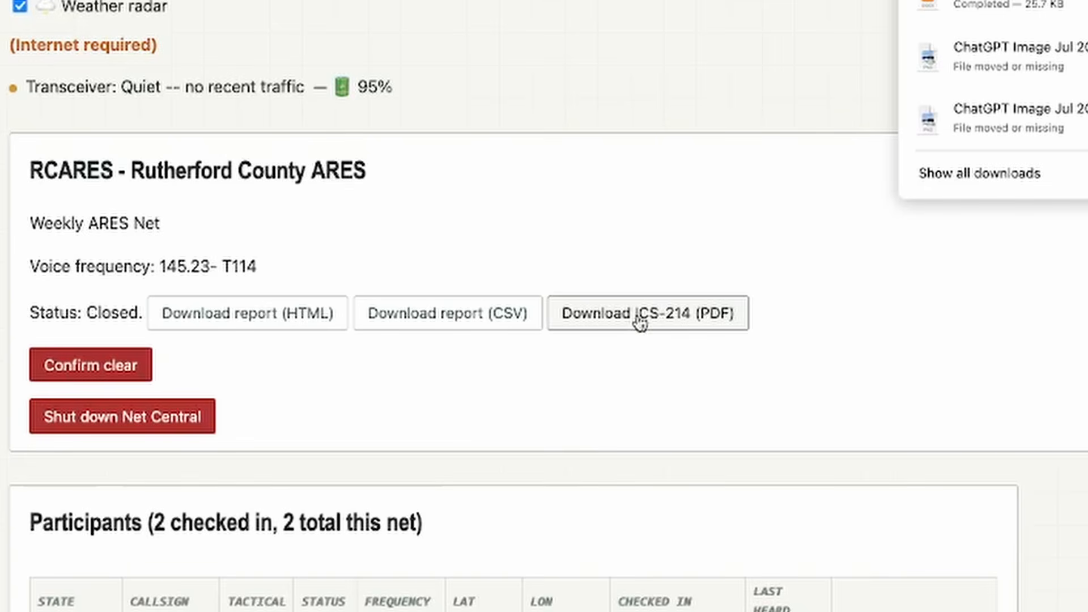
click(640, 321)
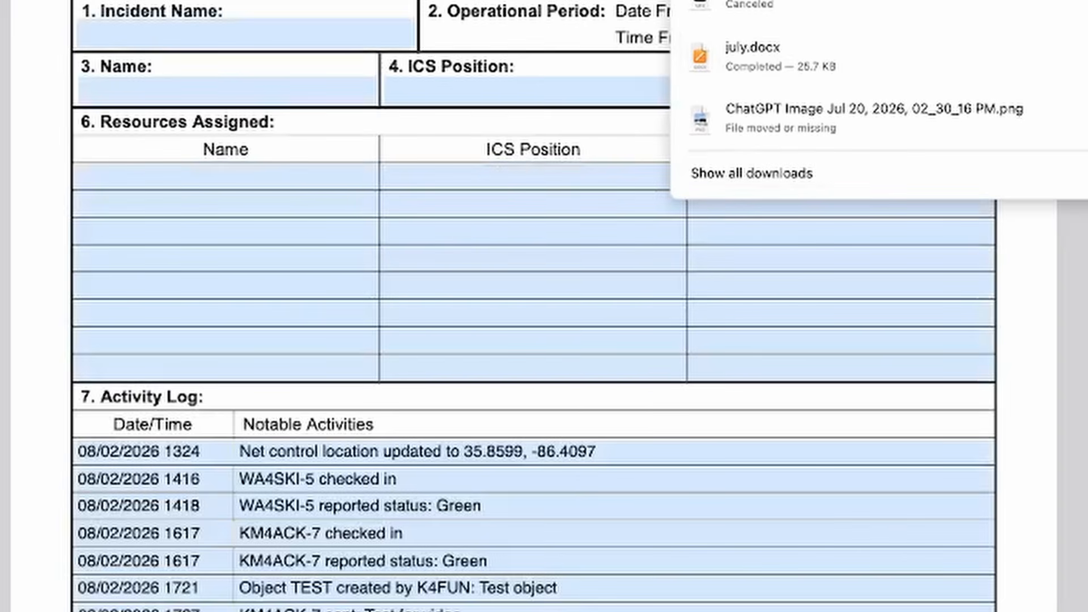
Review the activity log in the ICS 214 form and the participants and net log in the HTML net report
scroll(533, 306, down, 5)
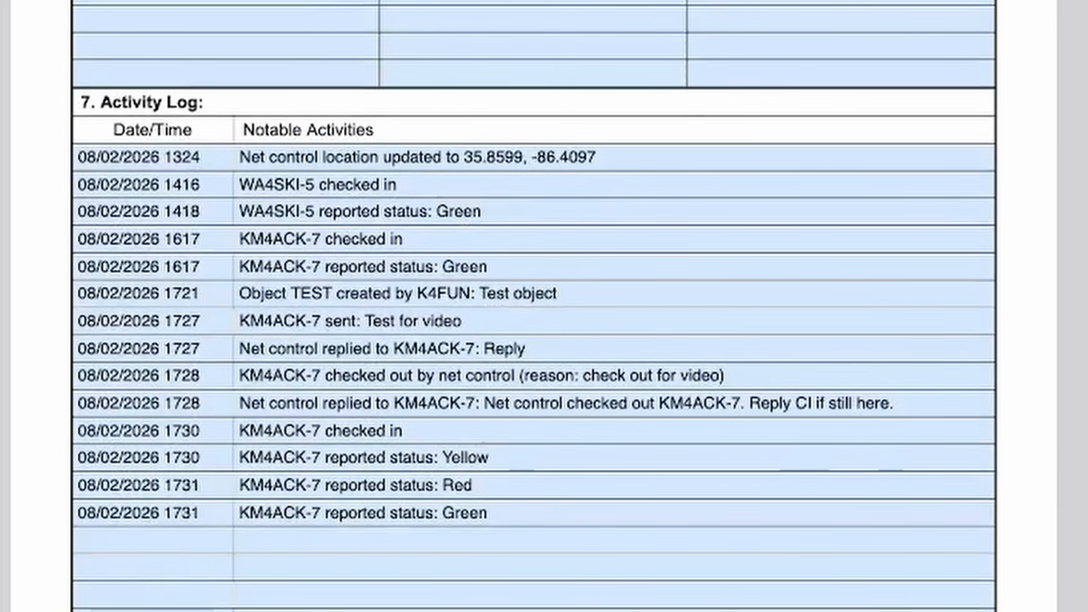
scroll(537, 226, down, 1)
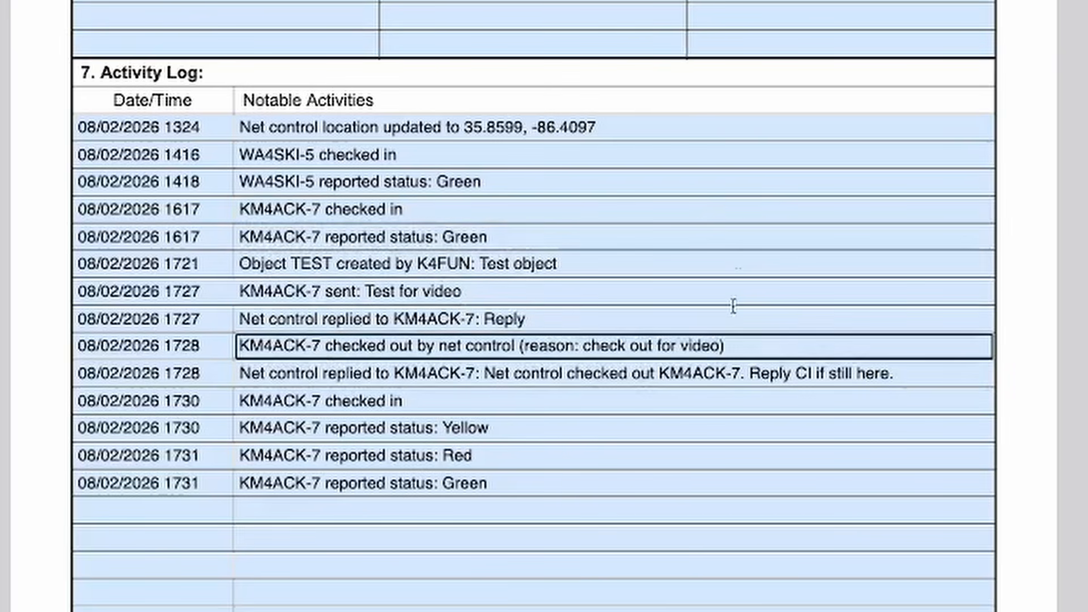
scroll(1031, 269, up, 5)
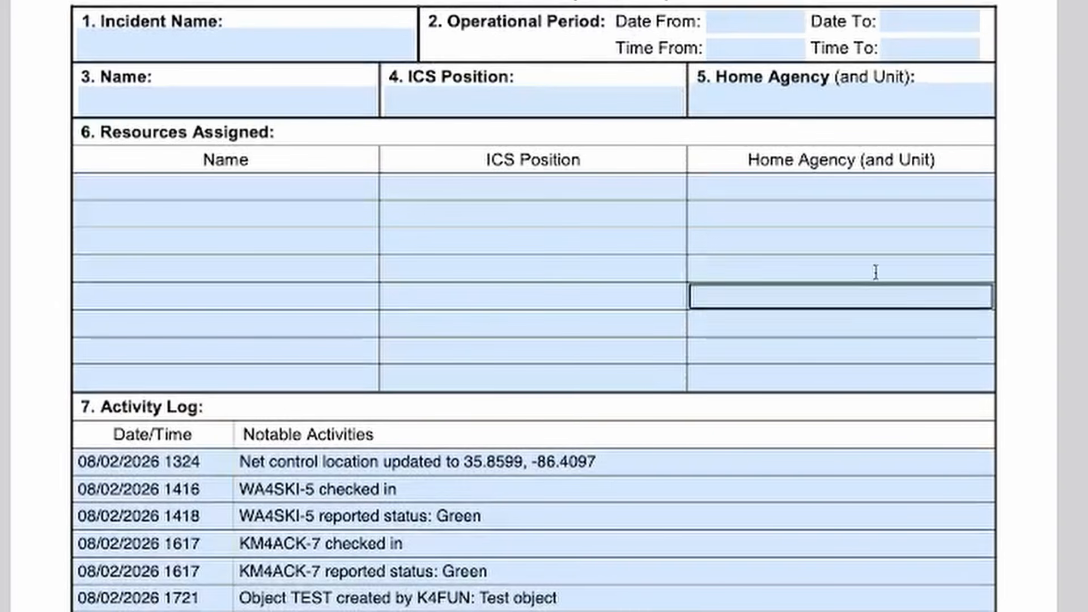
scroll(1030, 260, down, 20)
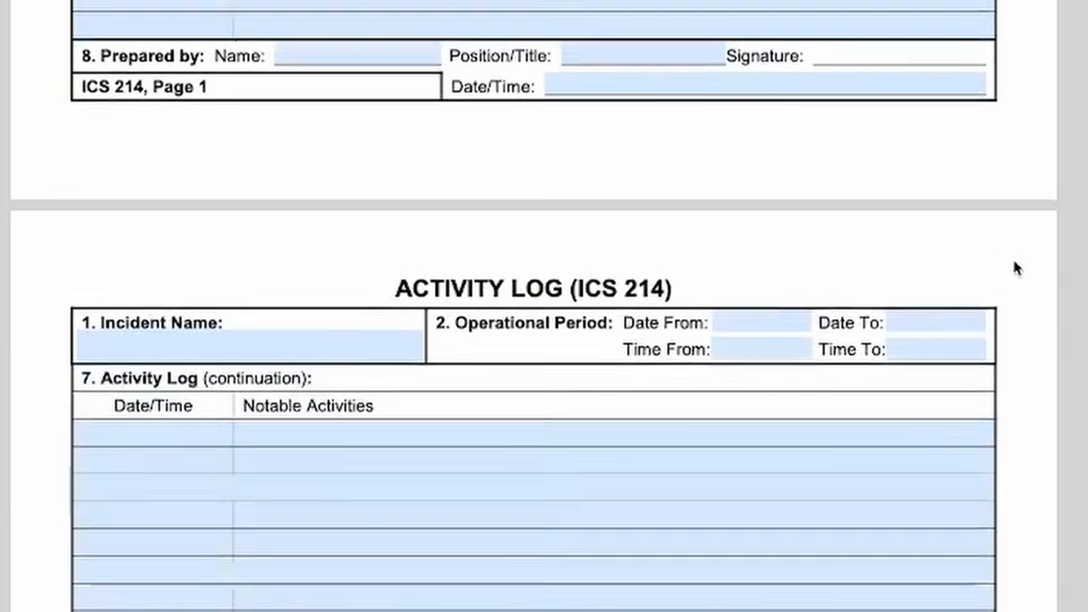
scroll(1017, 268, down, 15)
scroll(1017, 268, up, 8)
scroll(1017, 268, down, 10)
scroll(1015, 267, up, 4)
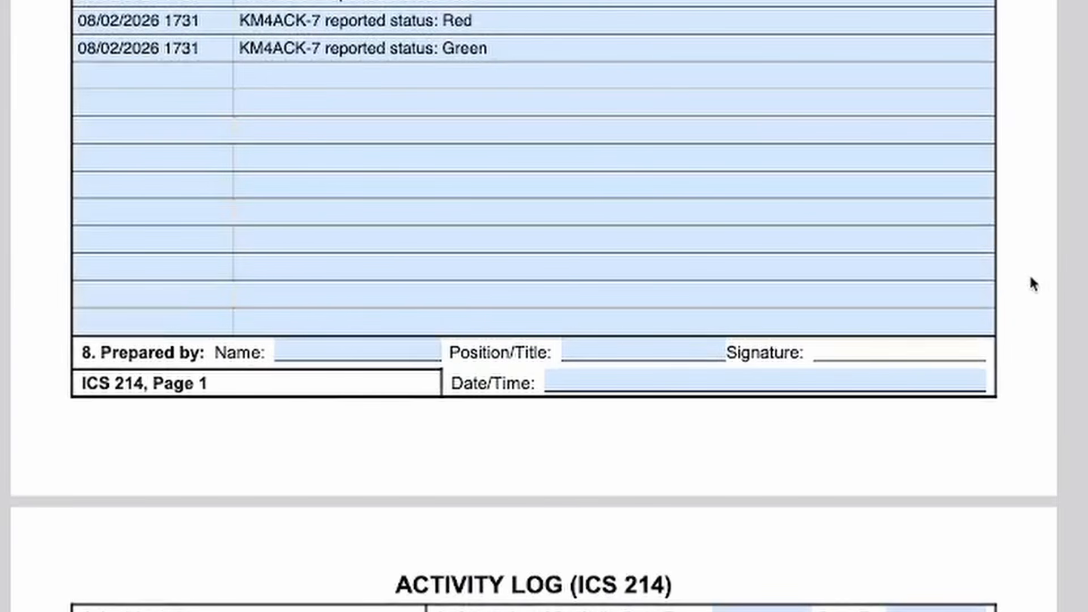
scroll(1033, 283, up, 9)
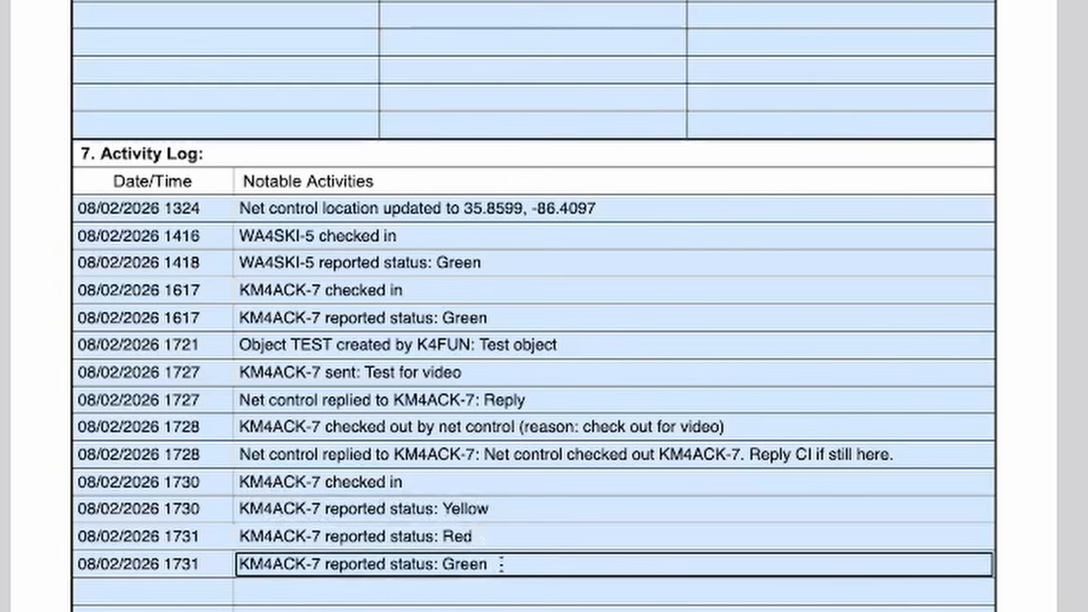
scroll(532, 306, up, 5)
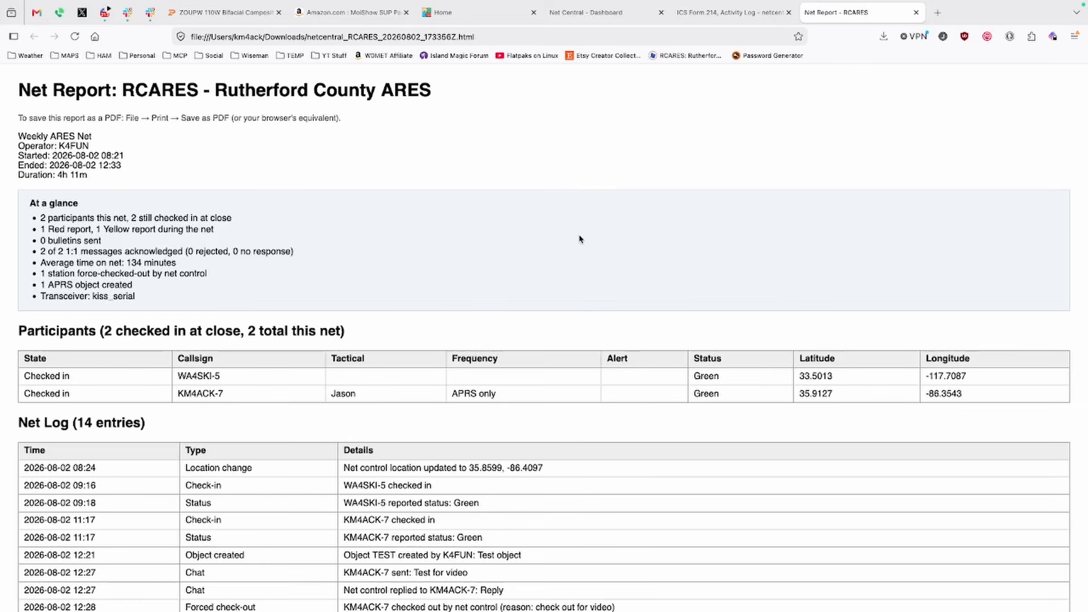
scroll(580, 239, down, 3)
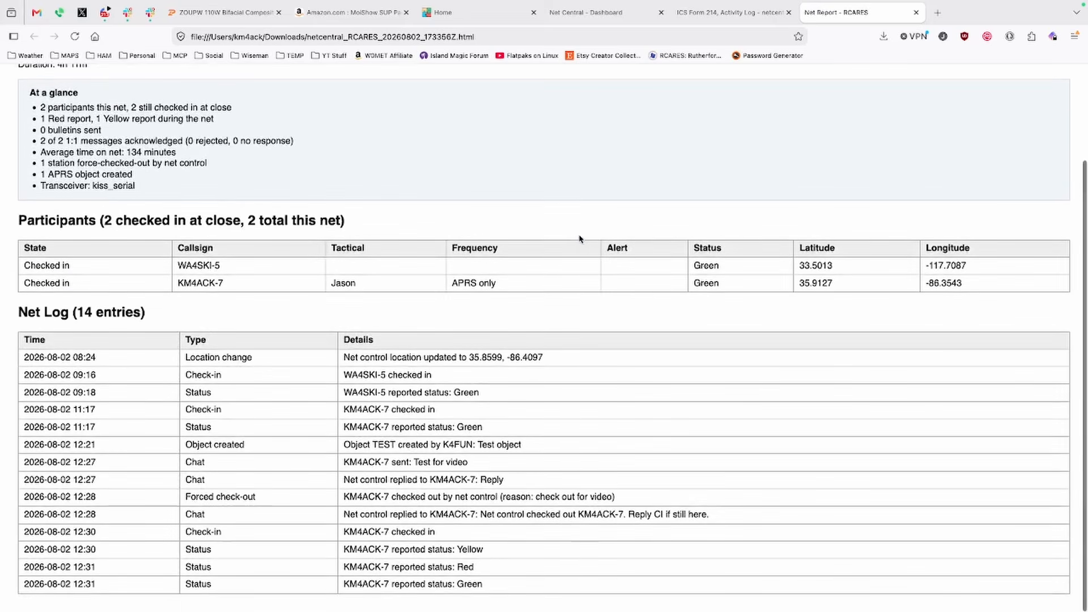